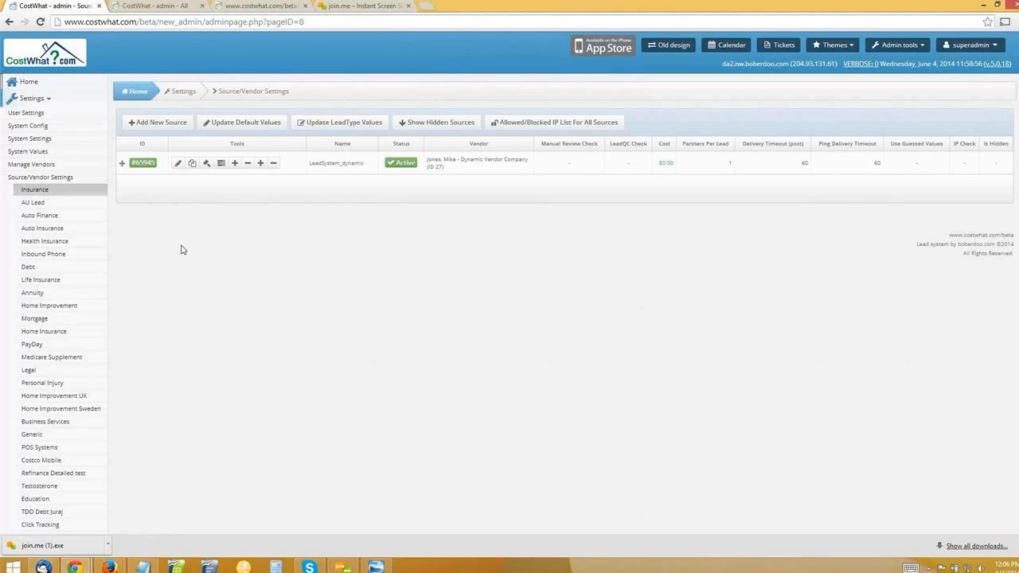
# Open the API Specs page from the system settings.
pyautogui.scroll(-1, 159, 315)
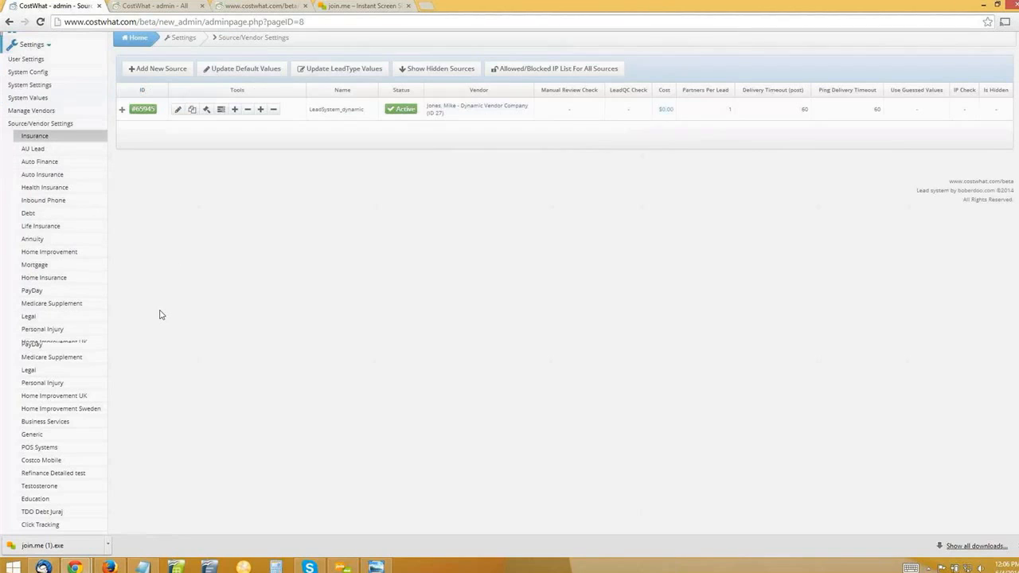
pyautogui.scroll(-1, 189, 313)
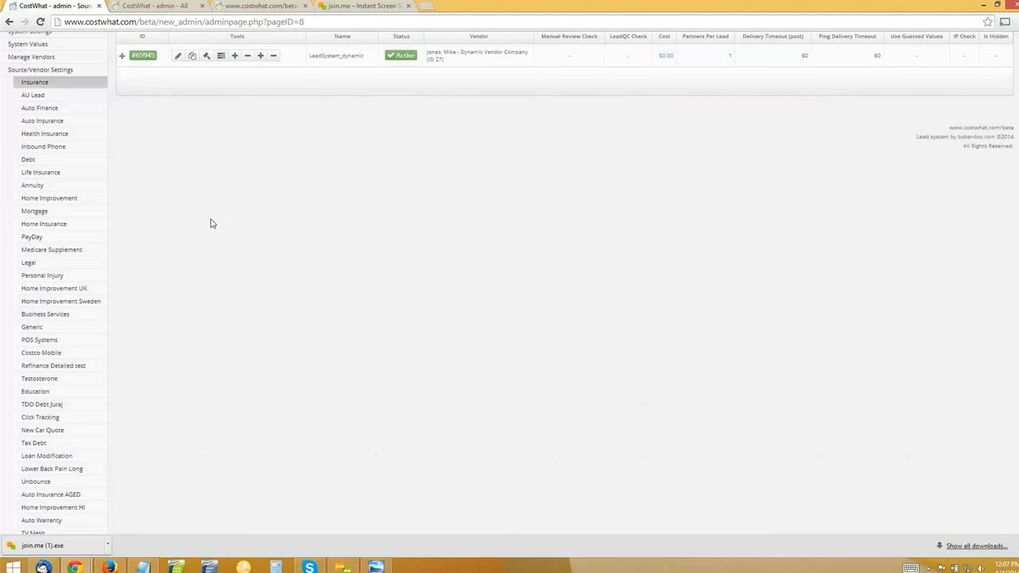
pyautogui.scroll(2, 160, 205)
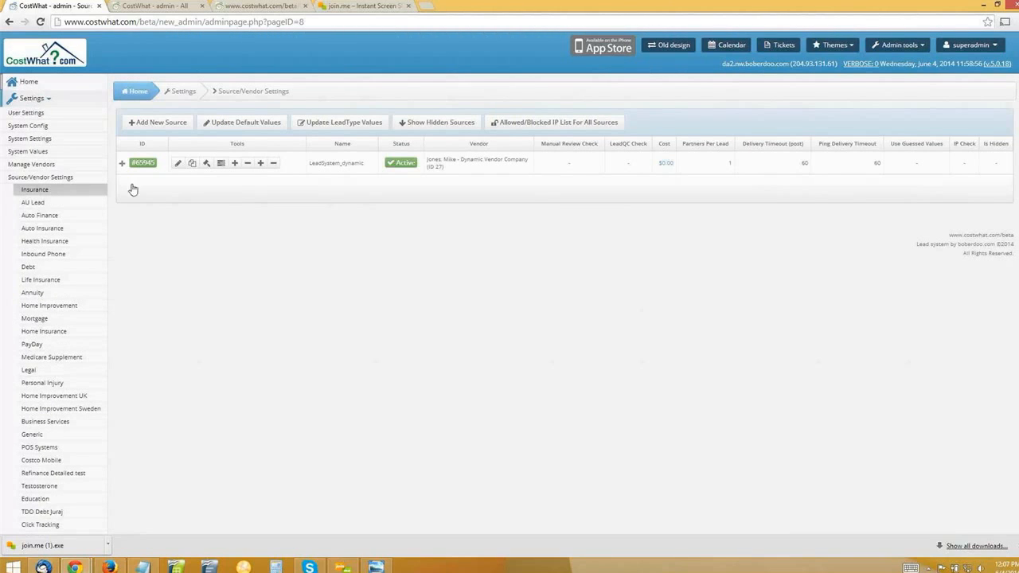
pyautogui.scroll(-1, 86, 357)
pyautogui.scroll(-5, 80, 361)
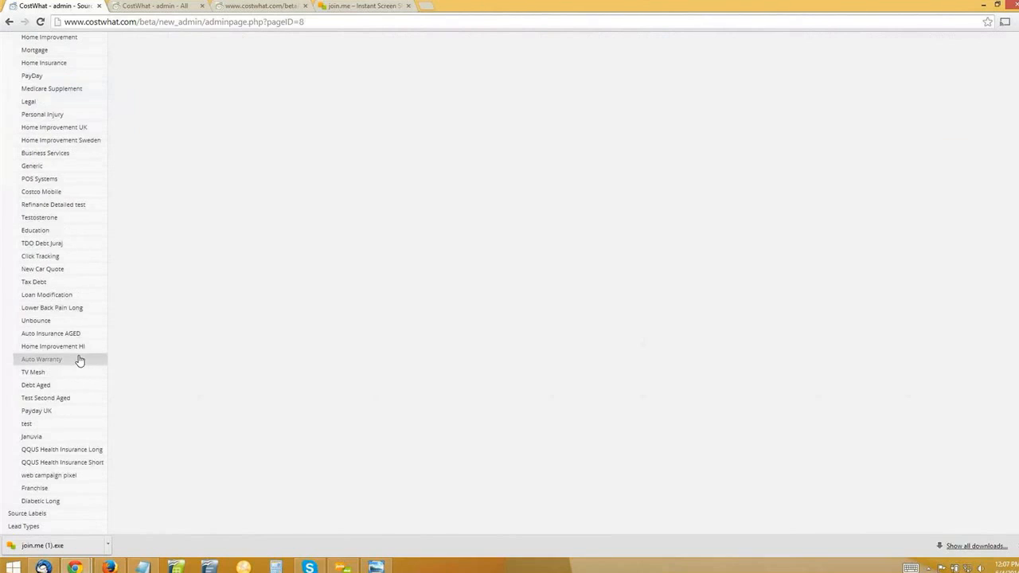
pyautogui.click(36, 465)
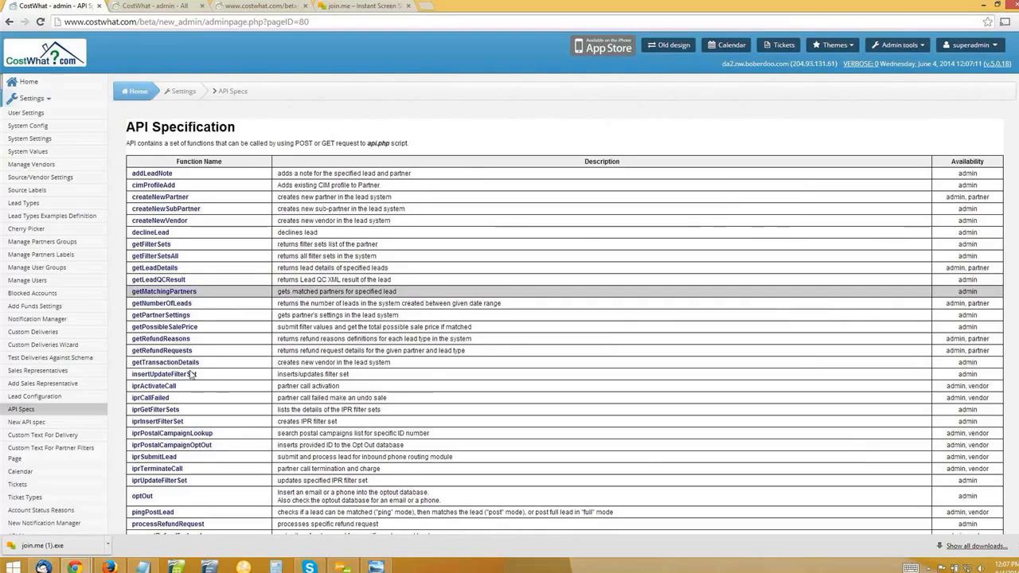
# Go to the Insurance lead type field table of the pingPostLead function in the API specification.
pyautogui.scroll(-2, 175, 343)
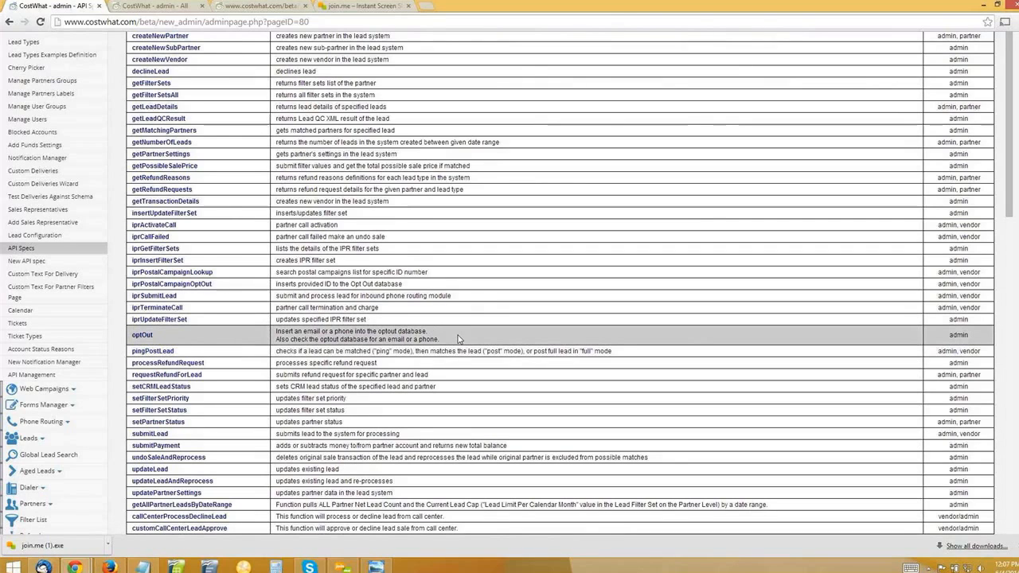
pyautogui.scroll(-1, 414, 333)
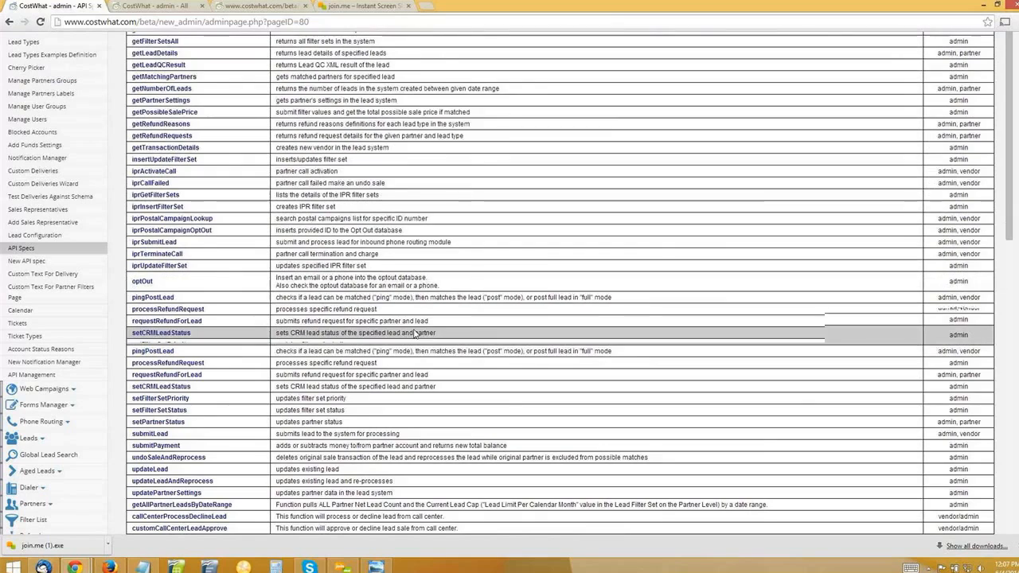
pyautogui.scroll(-2, 414, 332)
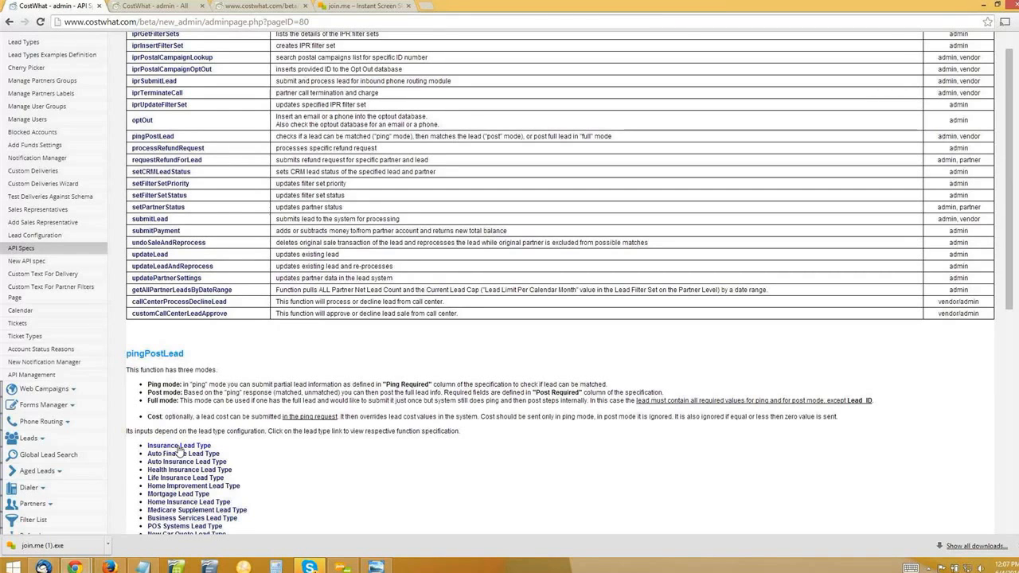
pyautogui.scroll(-4, 179, 452)
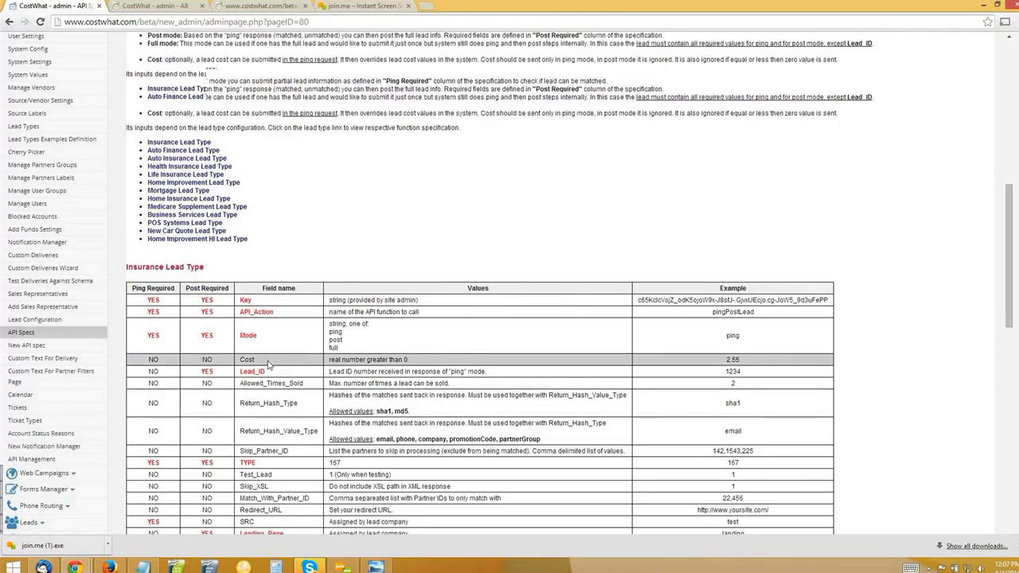
pyautogui.scroll(-2, 269, 364)
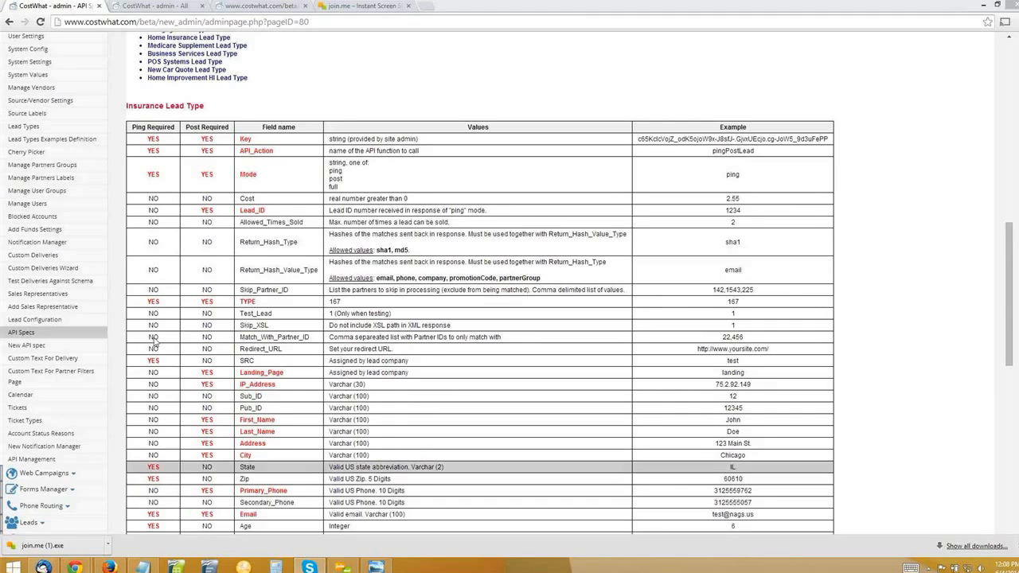
# Examine which Insurance lead fields are required for ping and post, then review the pingPostLead mode descriptions.
pyautogui.doubleClick(152, 478)
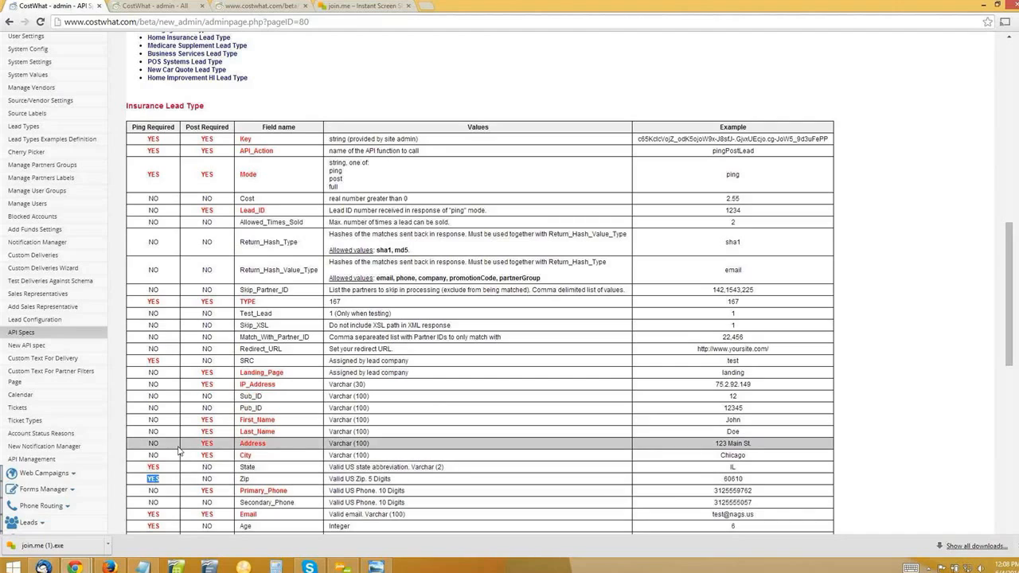
pyautogui.click(155, 528)
pyautogui.scroll(1, 537, 365)
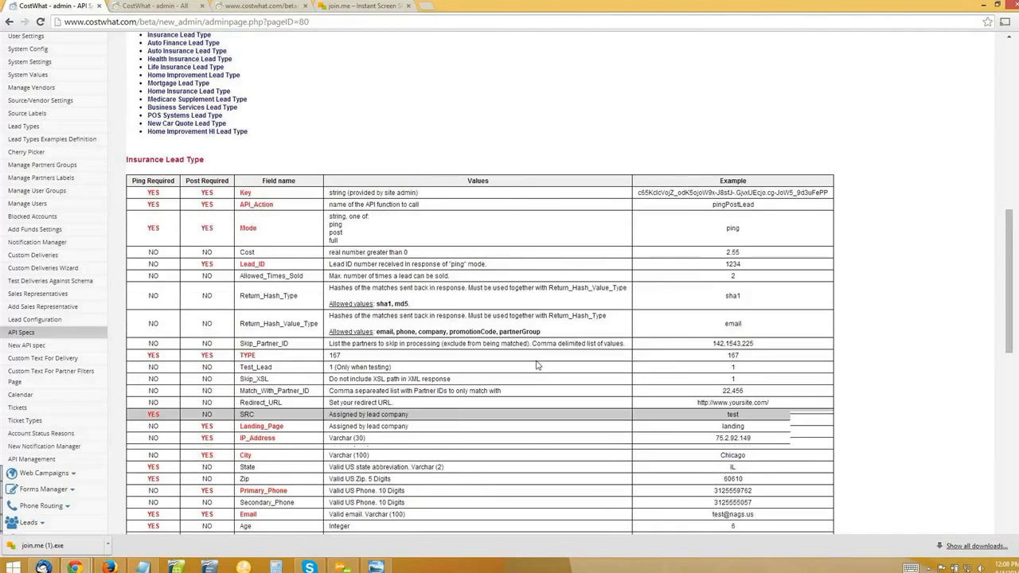
pyautogui.scroll(2, 538, 365)
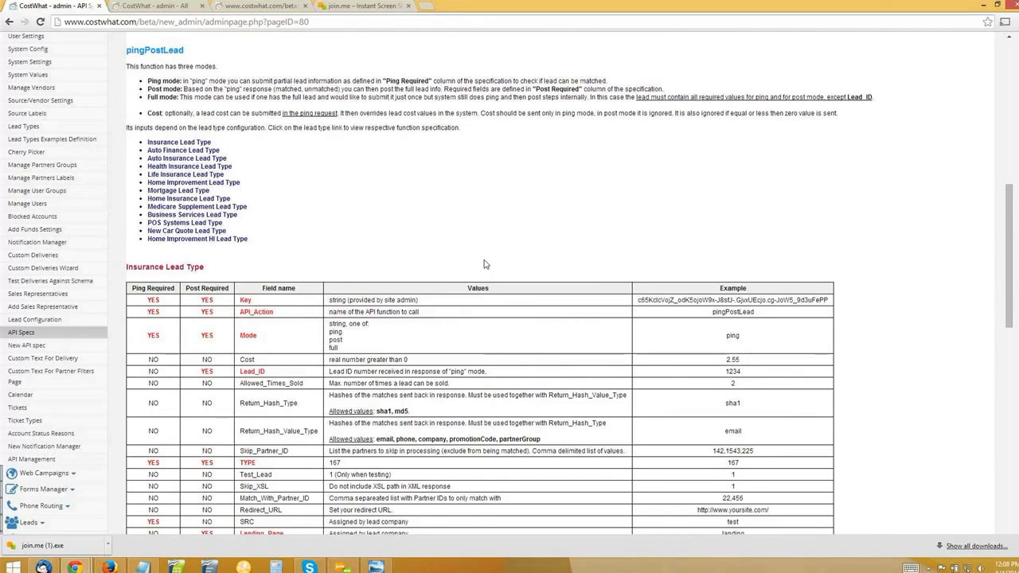
pyautogui.scroll(1, 484, 265)
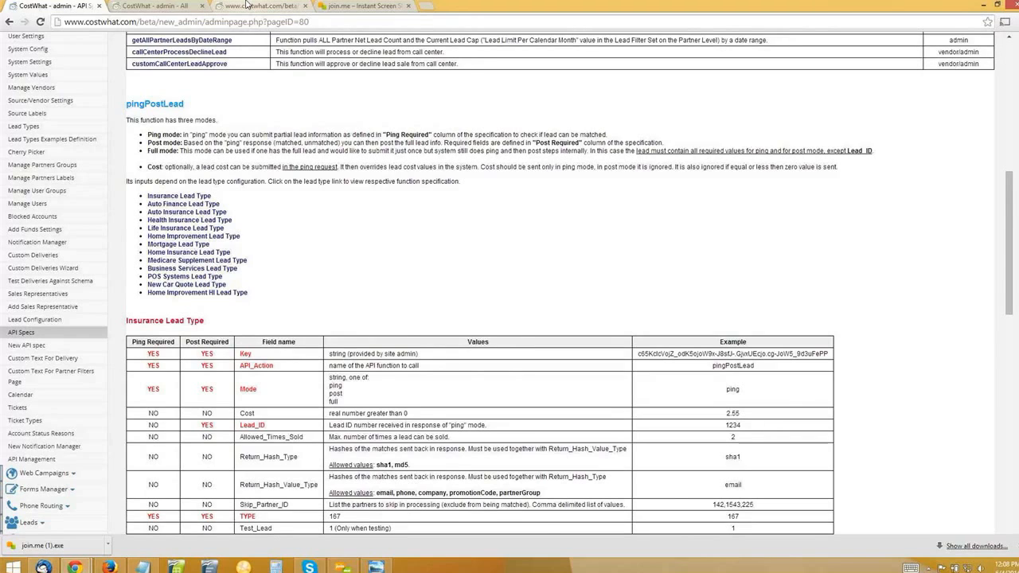
# Switch to the standalone Insurance pingPostLead specification and highlight the Key field and its value description.
pyautogui.click(247, 6)
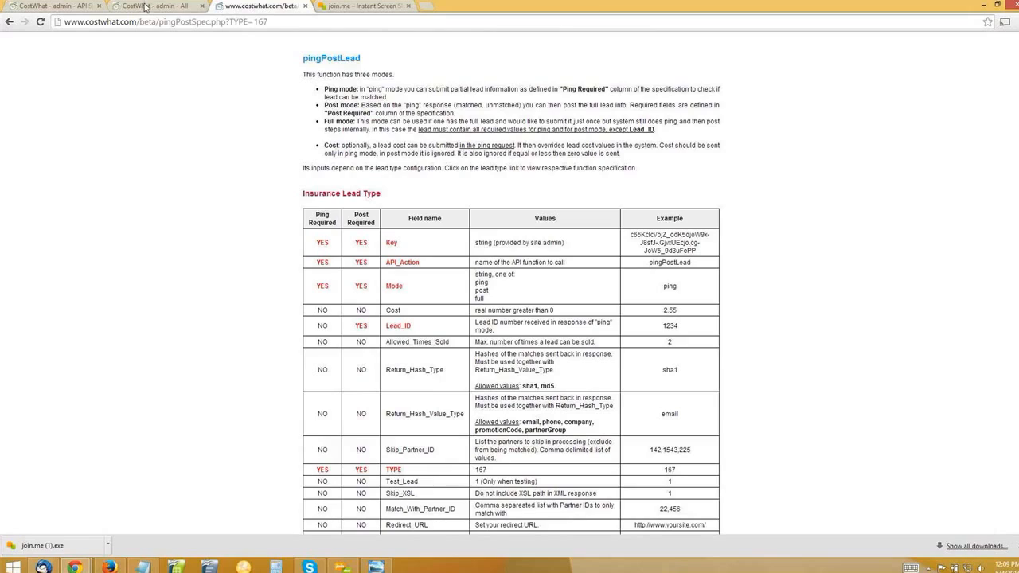
pyautogui.doubleClick(390, 244)
pyautogui.click(522, 244)
pyautogui.moveTo(495, 244); pyautogui.dragTo(562, 242)
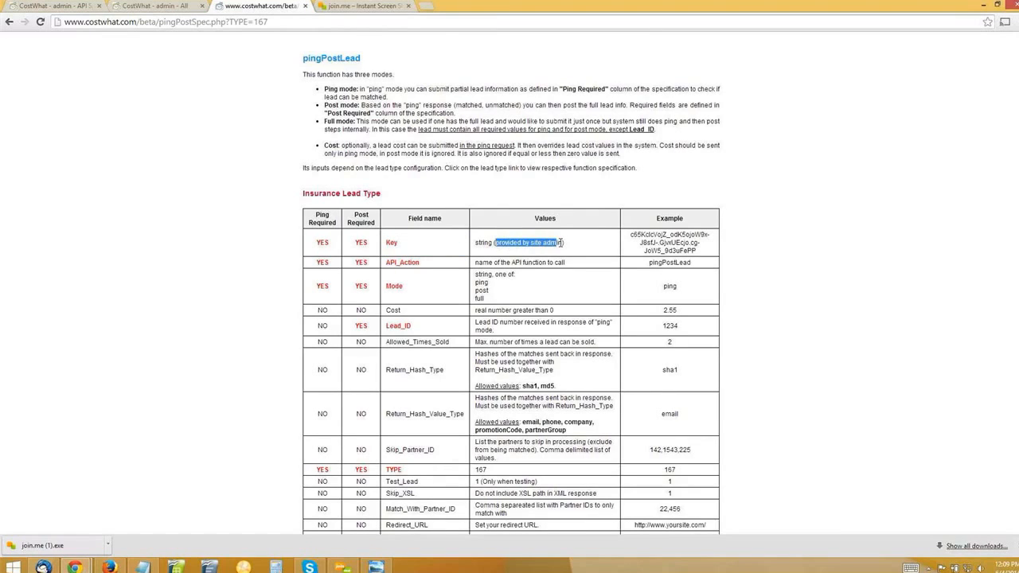
pyautogui.click(563, 242)
# Examine the SRC field in the Insurance specification alongside the Key field.
pyautogui.scroll(-3, 439, 384)
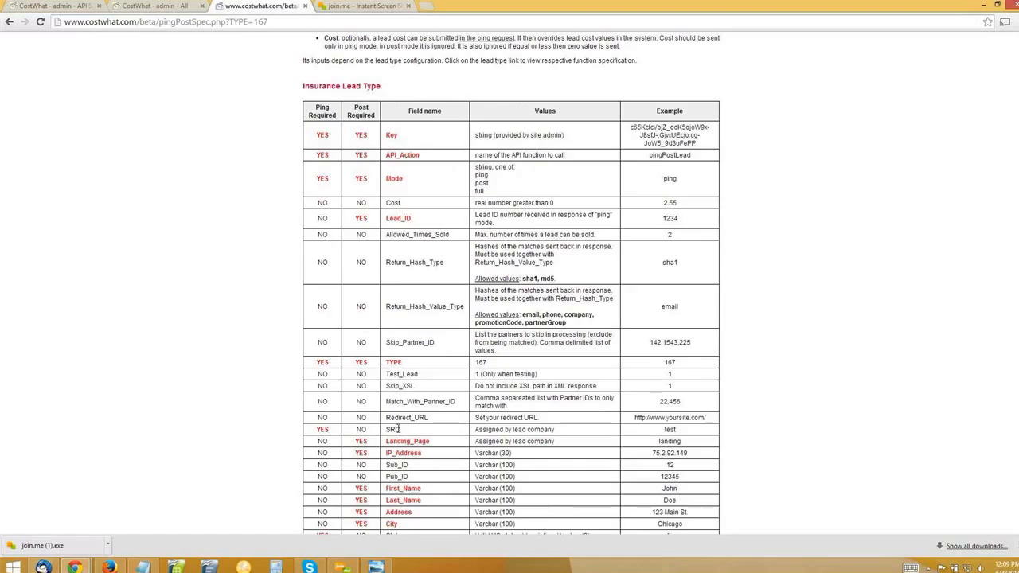
pyautogui.moveTo(387, 431); pyautogui.dragTo(400, 430)
pyautogui.click(502, 434)
pyautogui.doubleClick(391, 135)
pyautogui.doubleClick(392, 429)
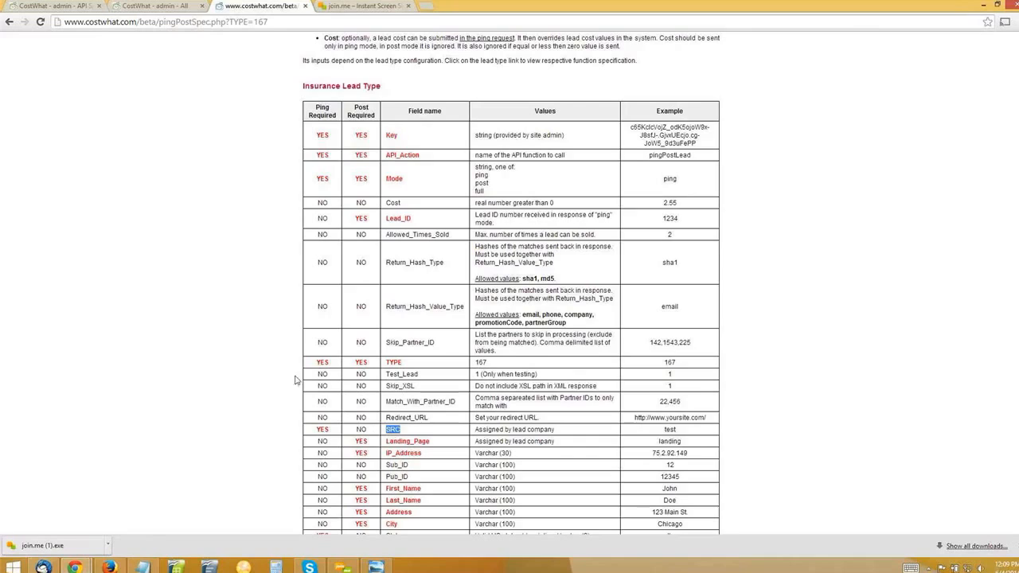
pyautogui.click(245, 336)
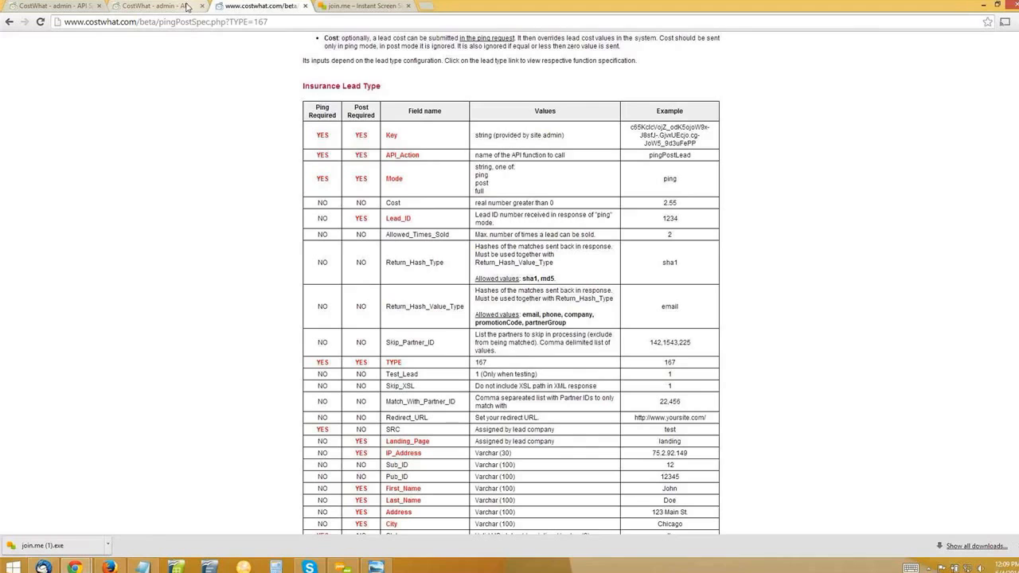
# Return to the admin settings, open the Dynamic Vendor Company account under Manage Vendors and examine its API key.
pyautogui.click(156, 6)
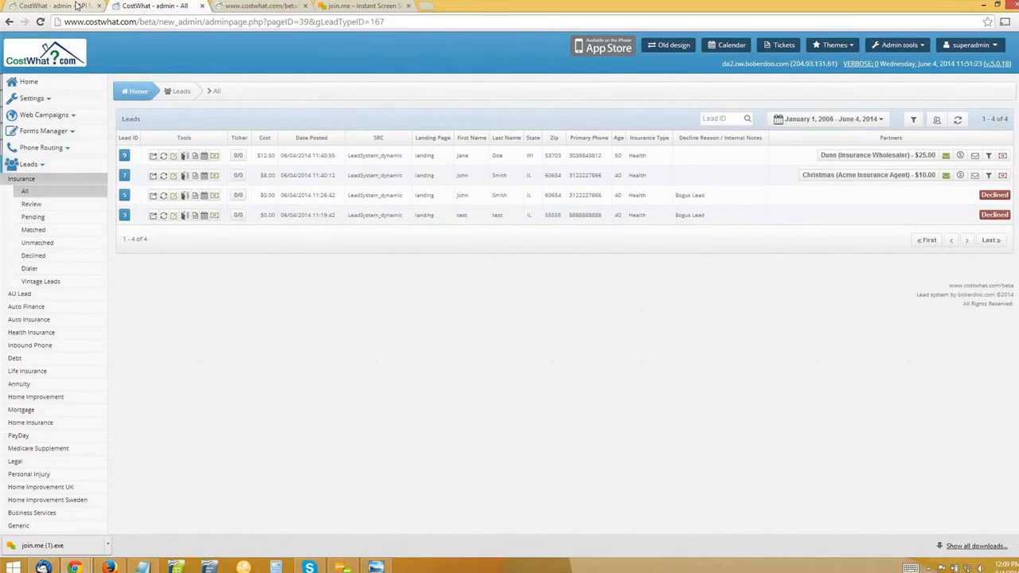
pyautogui.click(52, 5)
pyautogui.scroll(5, 263, 266)
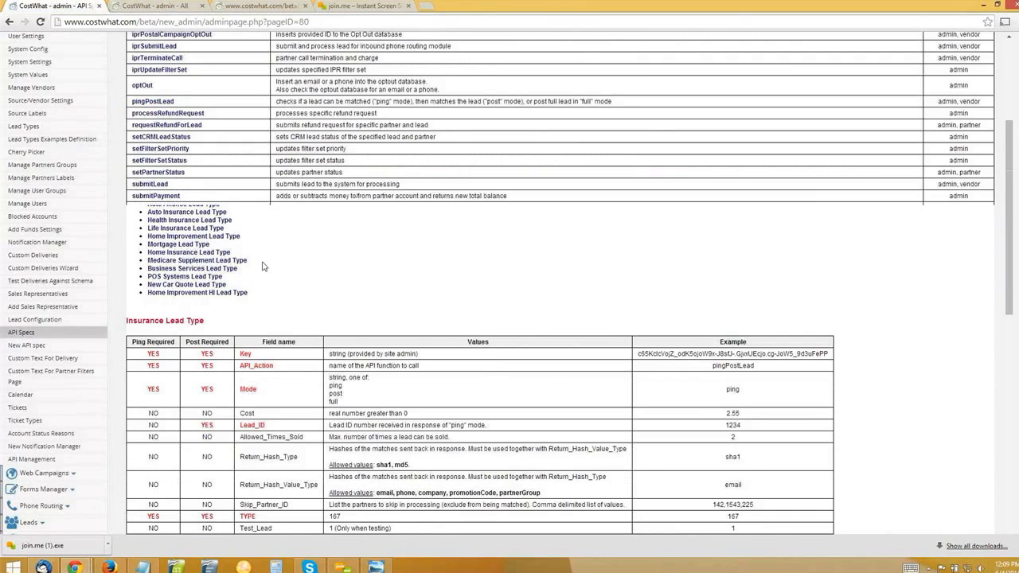
pyautogui.scroll(4, 165, 256)
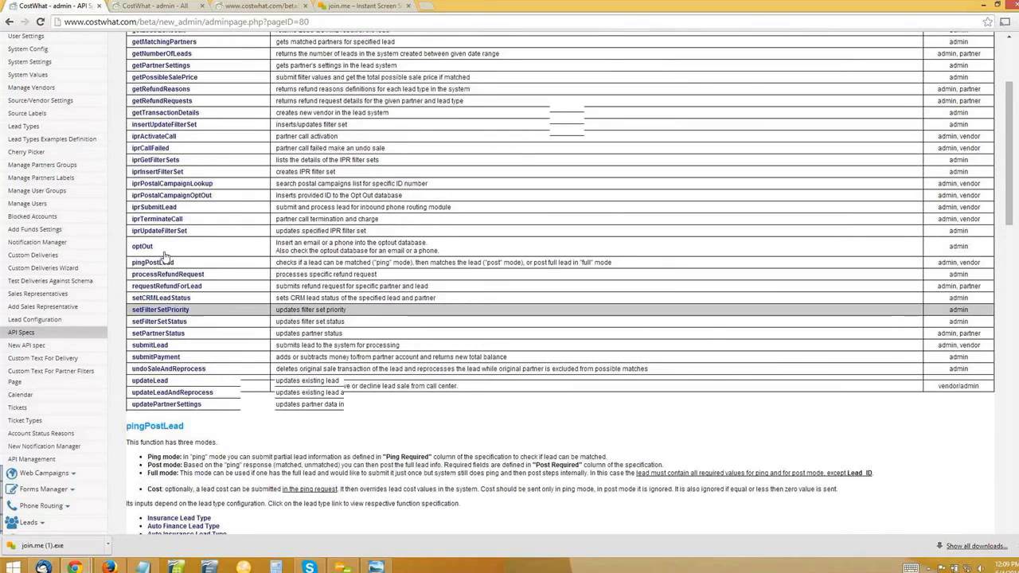
pyautogui.scroll(3, 165, 256)
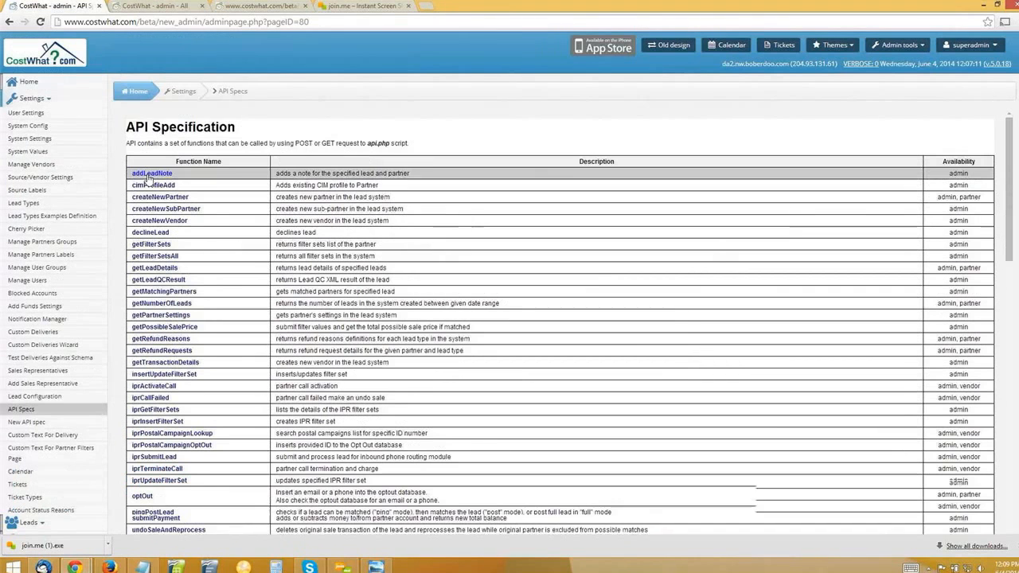
pyautogui.click(32, 164)
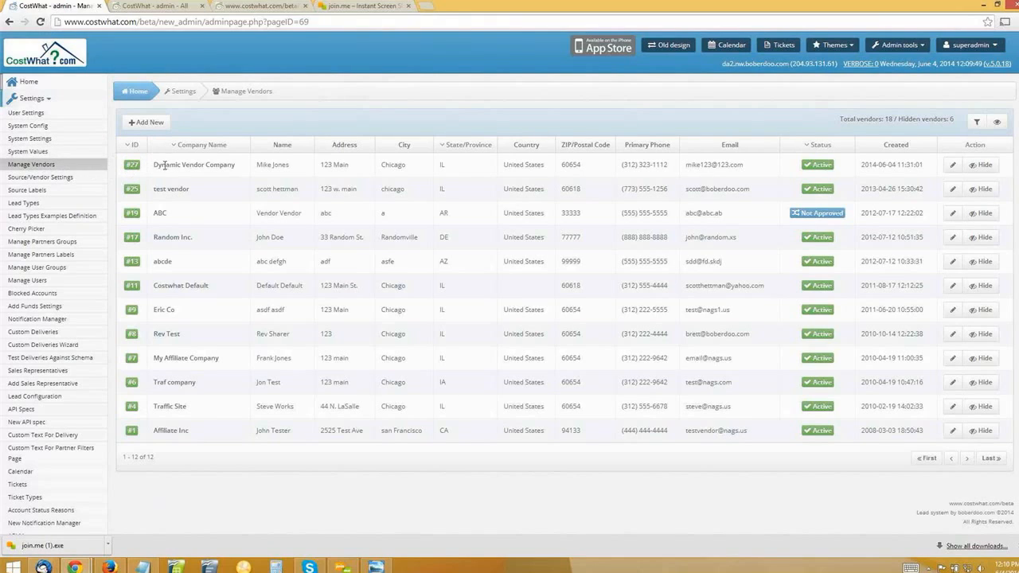
pyautogui.moveTo(153, 164); pyautogui.dragTo(240, 166)
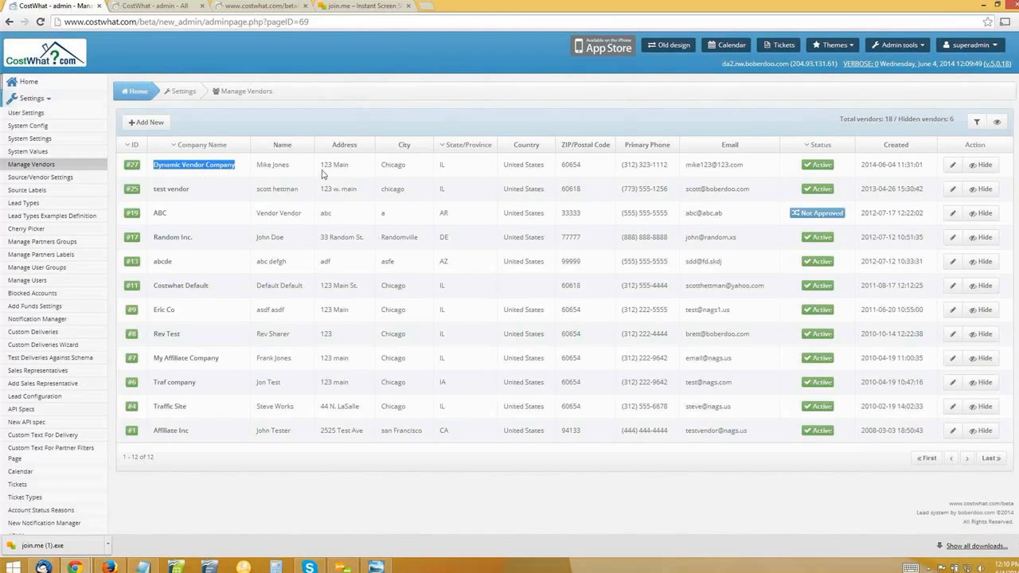
pyautogui.click(135, 167)
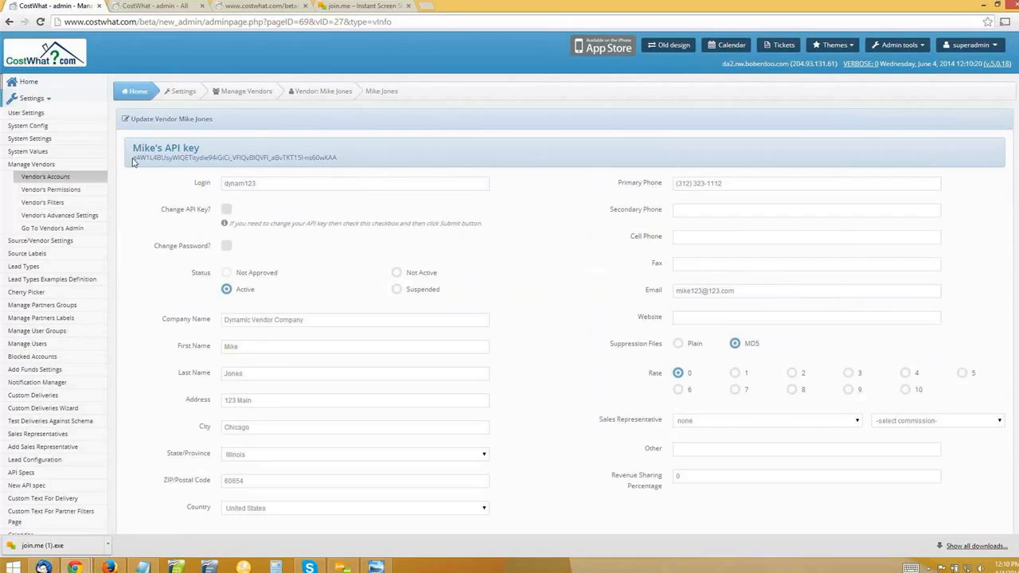
pyautogui.moveTo(134, 157); pyautogui.dragTo(362, 162)
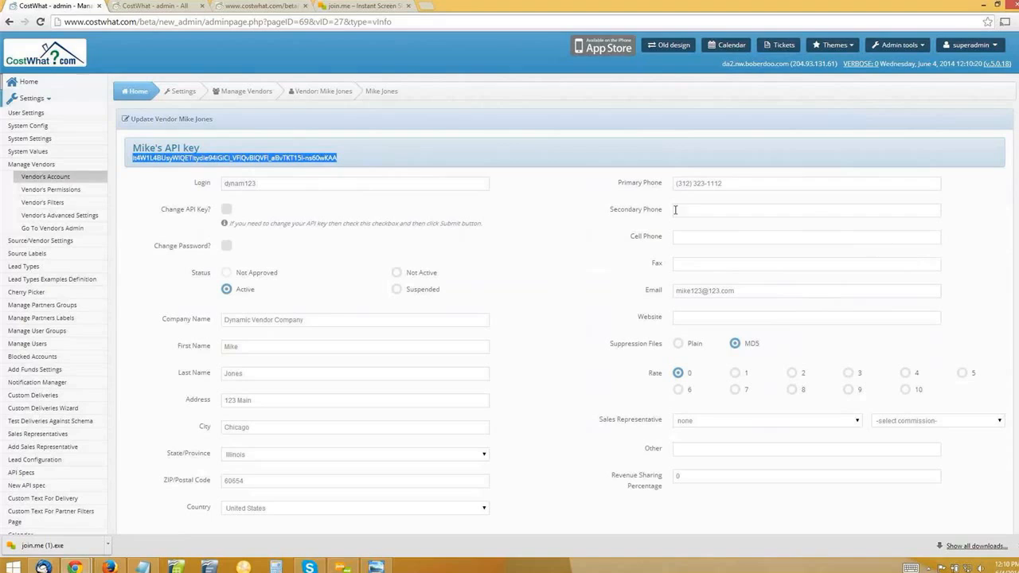
pyautogui.click(454, 122)
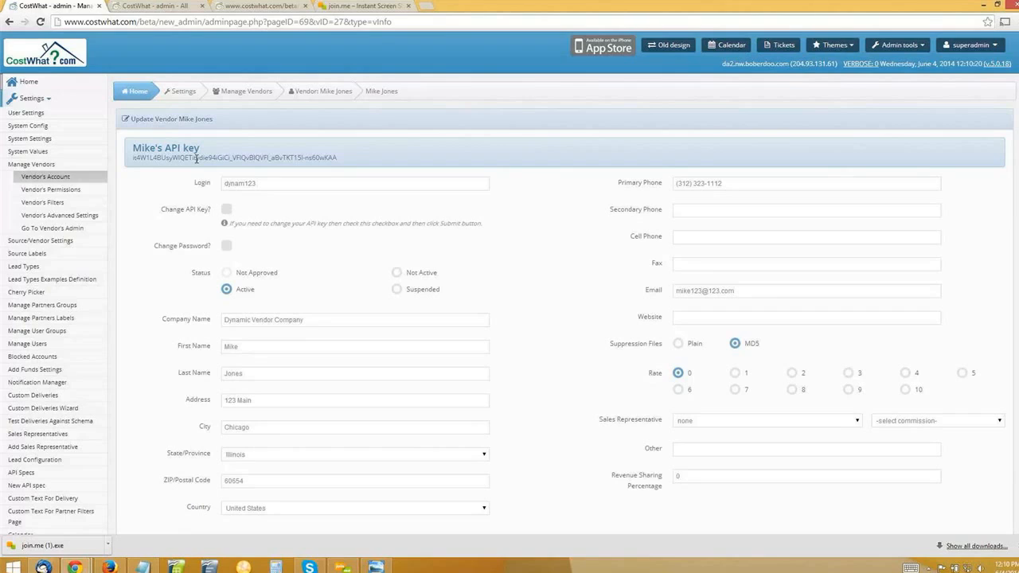
# Open the new source form in the Insurance Source/Vendor Settings, examine the Source Name field and close the form without saving.
pyautogui.click(49, 242)
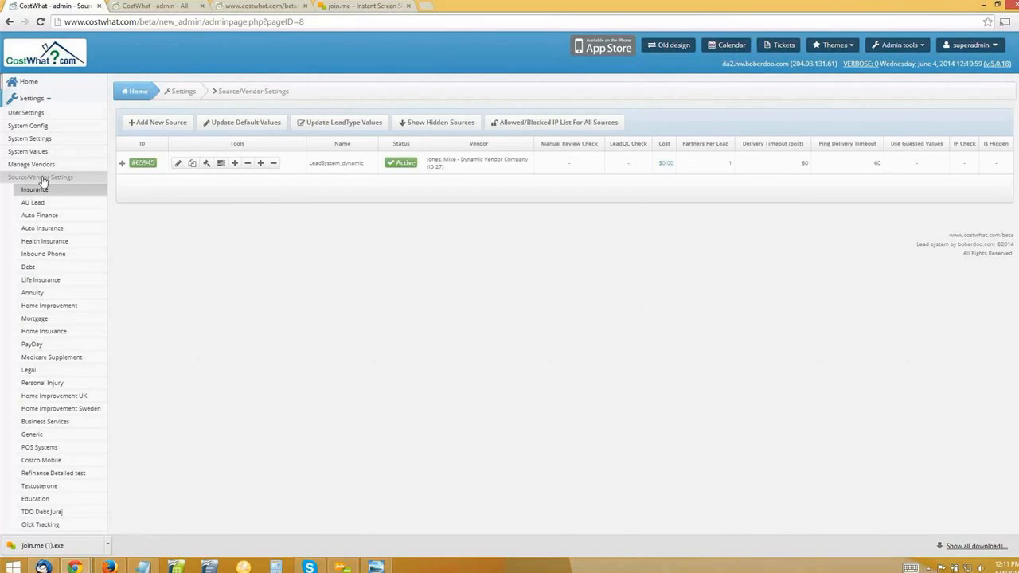
pyautogui.click(155, 124)
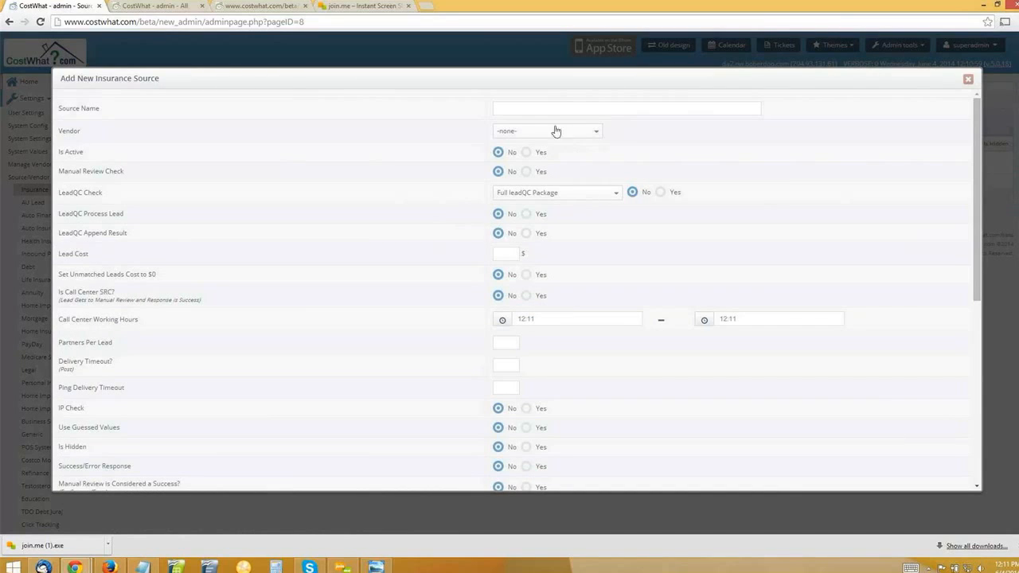
pyautogui.click(522, 108)
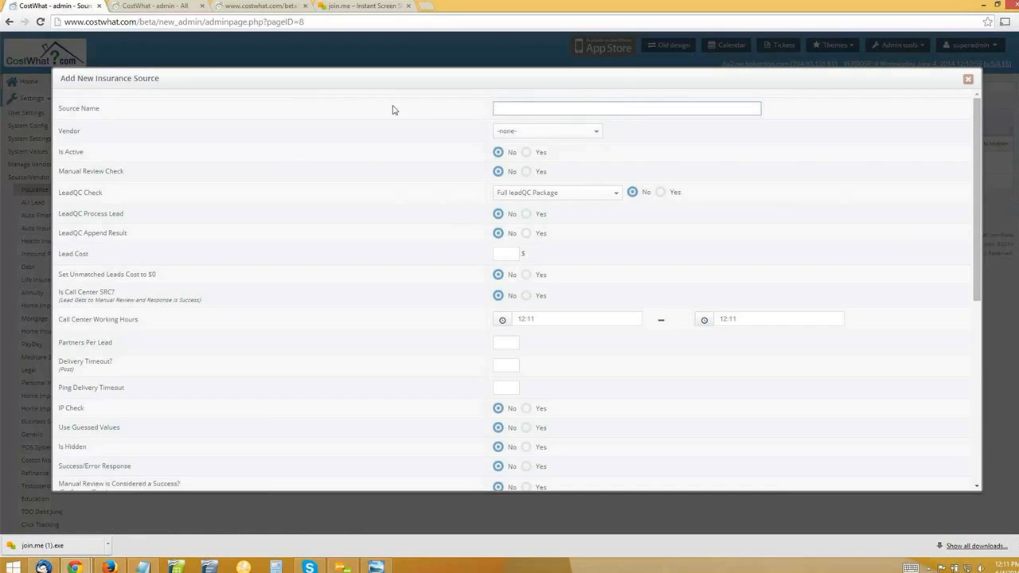
pyautogui.click(515, 106)
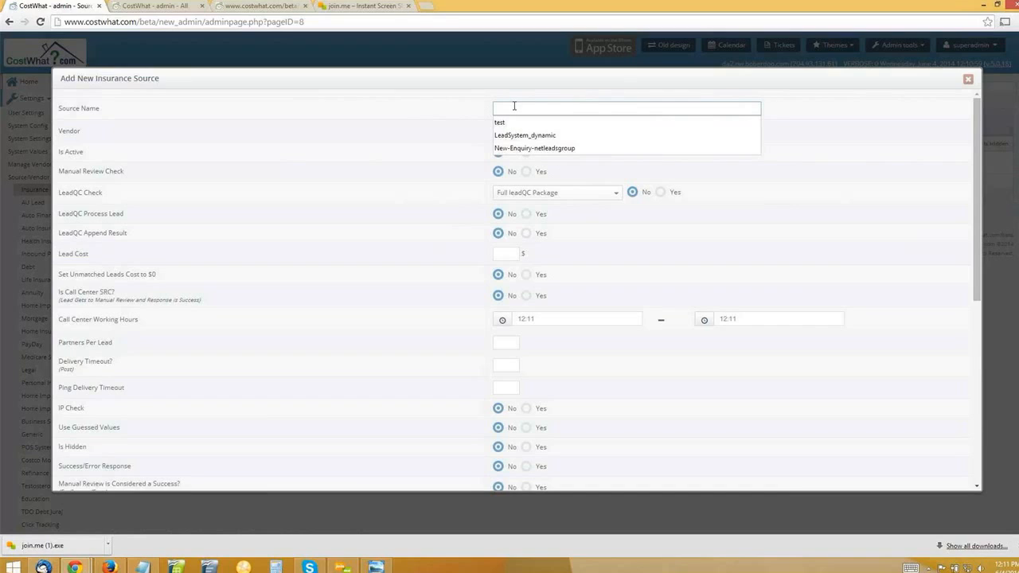
pyautogui.click(899, 84)
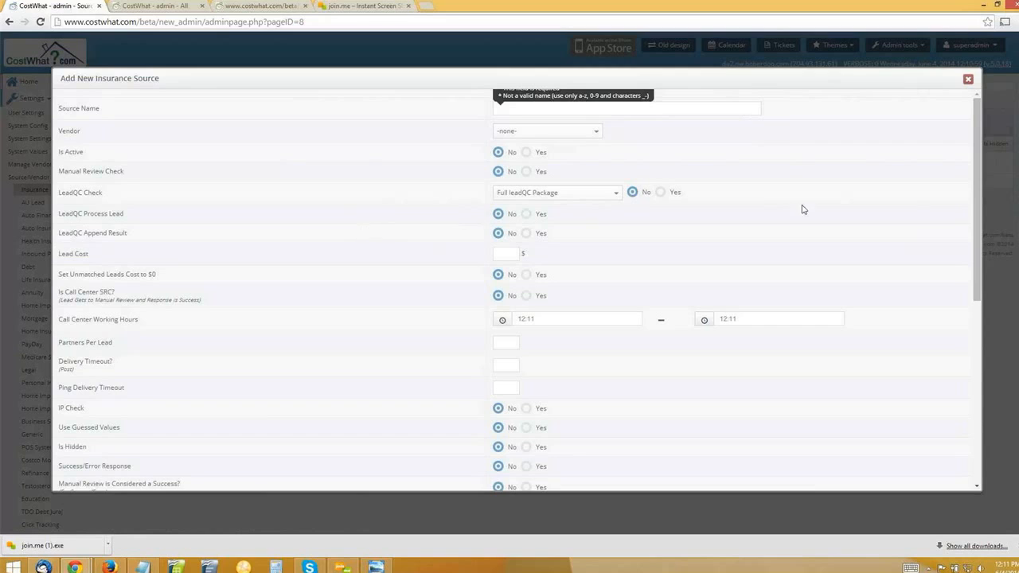
pyautogui.click(968, 80)
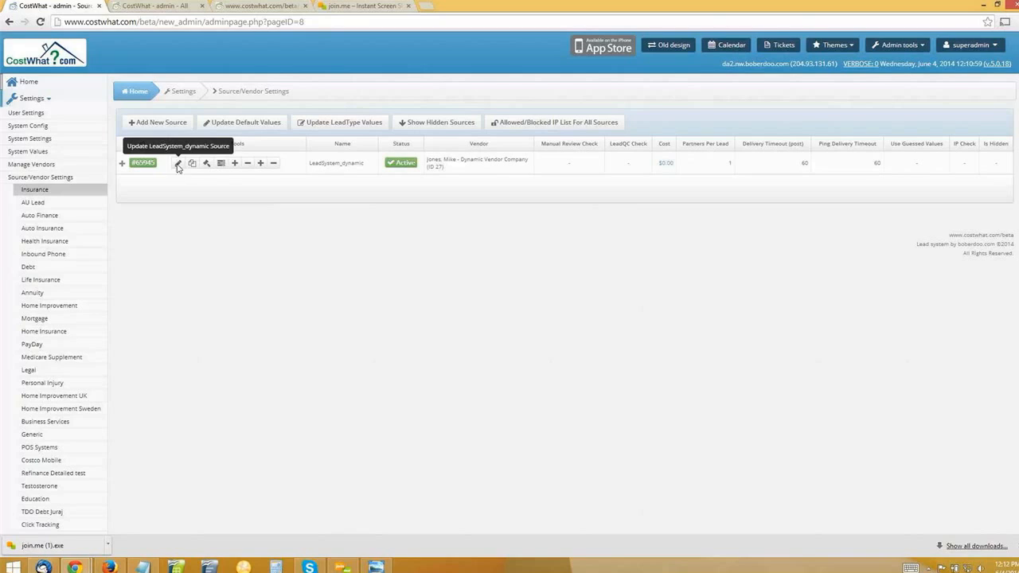
# Open the LeadSystem_dynamic source settings and examine the Allow Using "Return_Best_Price" Parameter in PingPost API option.
pyautogui.click(178, 164)
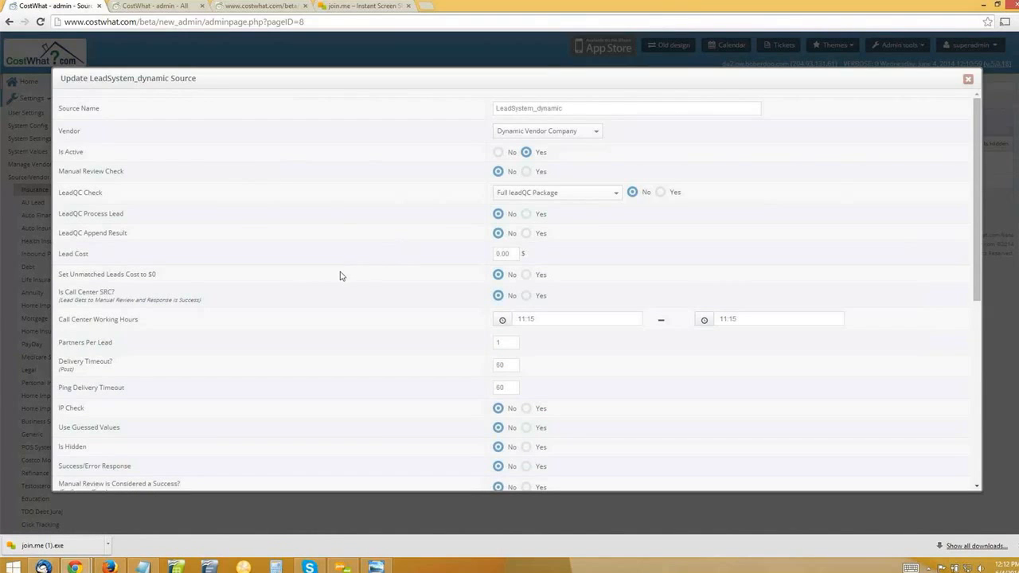
pyautogui.scroll(-3, 281, 329)
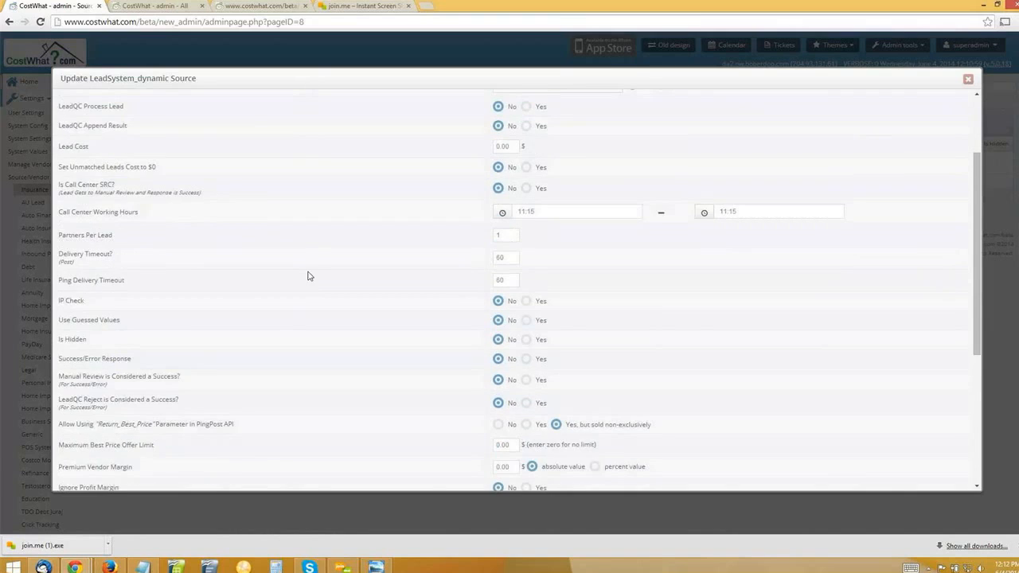
pyautogui.scroll(-2, 271, 326)
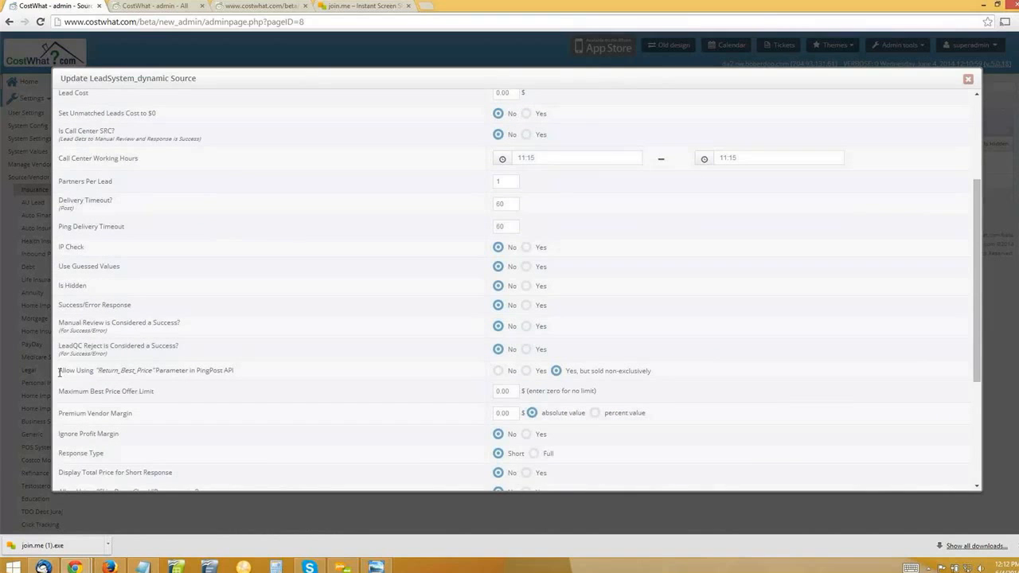
pyautogui.moveTo(59, 371); pyautogui.dragTo(236, 371)
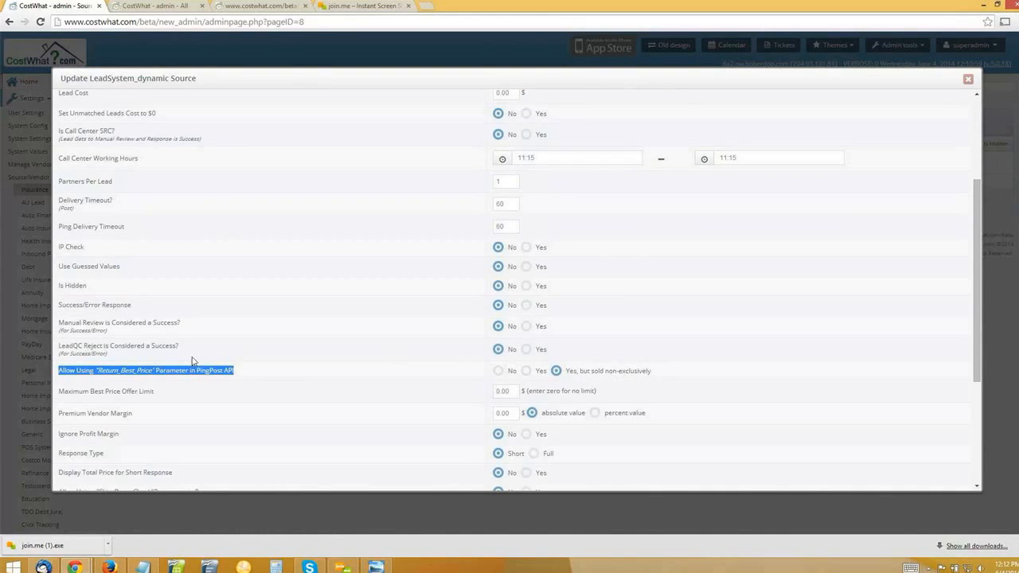
pyautogui.doubleClick(133, 371)
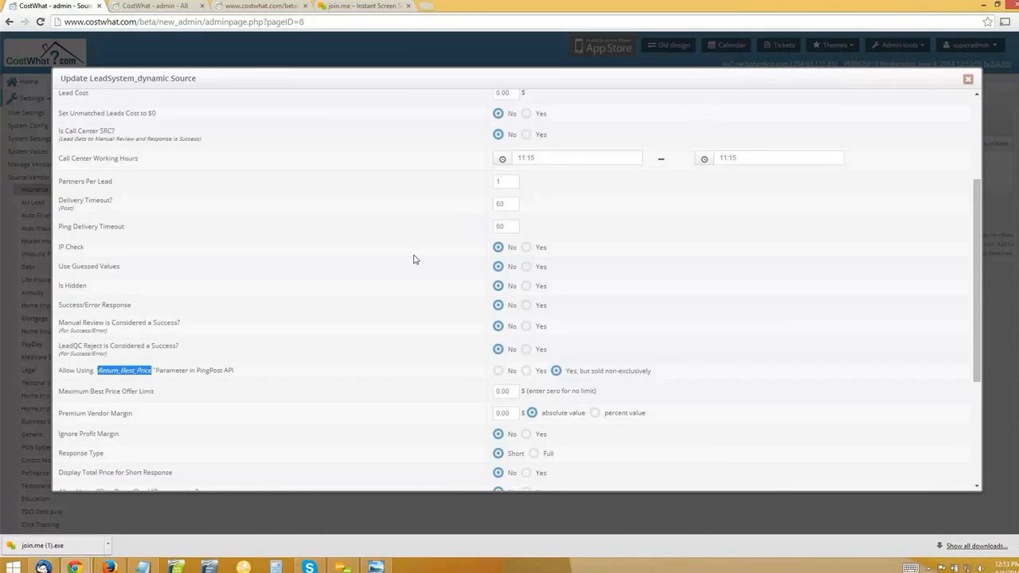
# Examine the Lead Cost setting of the LeadSystem_dynamic source and close the form without saving.
pyautogui.scroll(3, 414, 260)
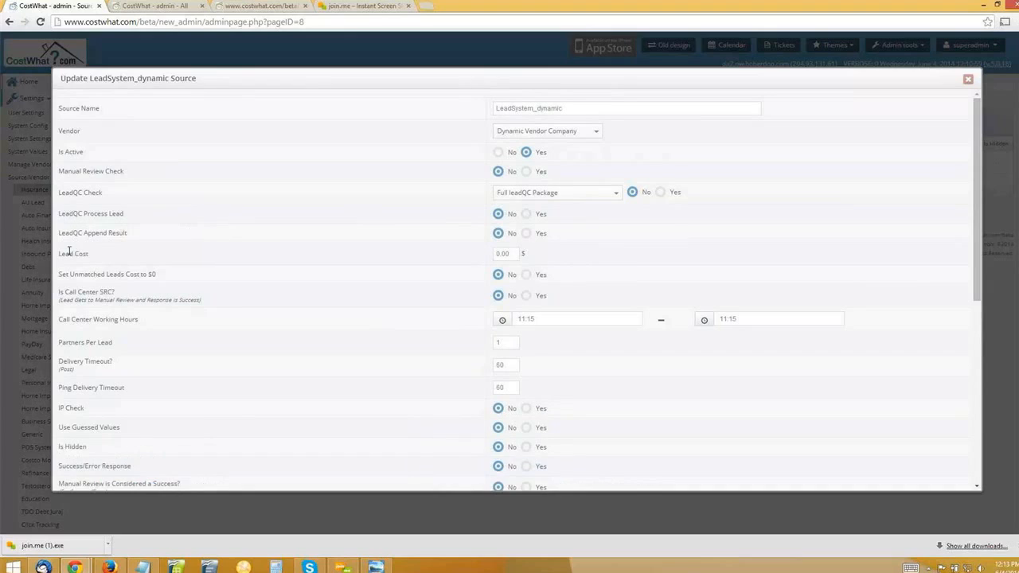
pyautogui.tripleClick(84, 253)
pyautogui.click(457, 256)
pyautogui.scroll(-2, 517, 382)
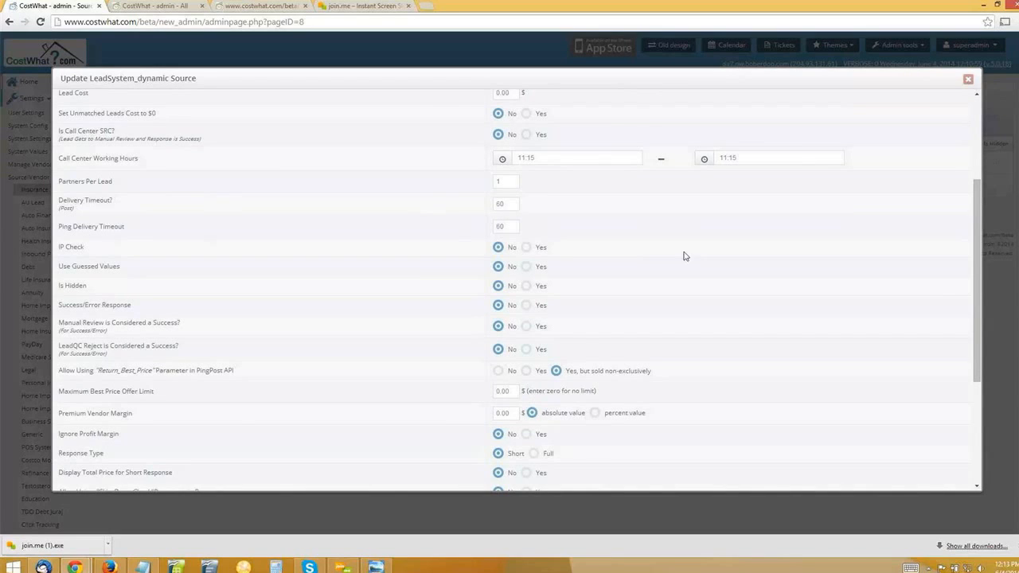
pyautogui.scroll(1, 923, 92)
pyautogui.click(968, 81)
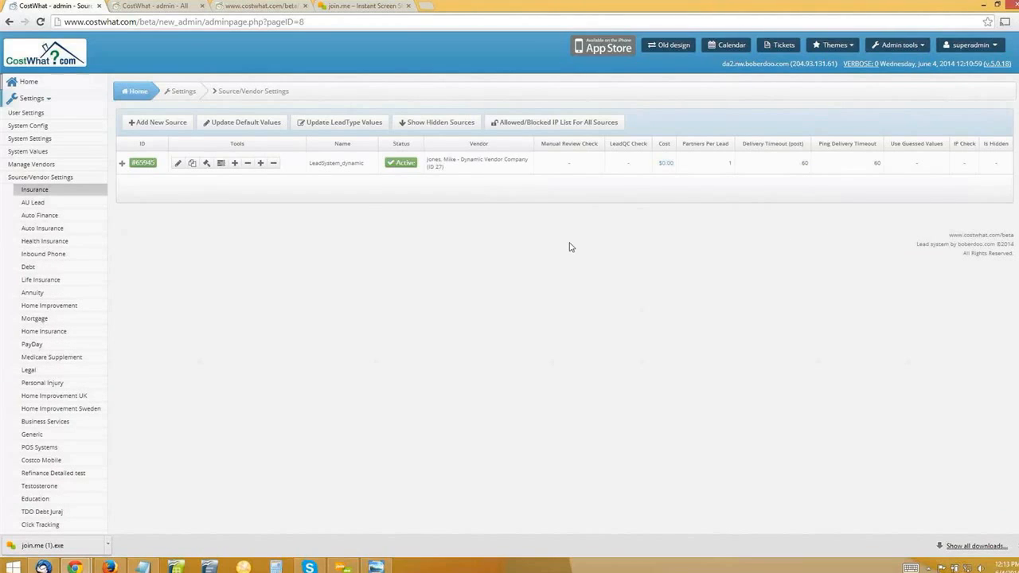
# Reopen the LeadSystem_dynamic source settings, set the "Return_Best_Price" parameter option to Yes and highlight that choice.
pyautogui.scroll(-1, 335, 343)
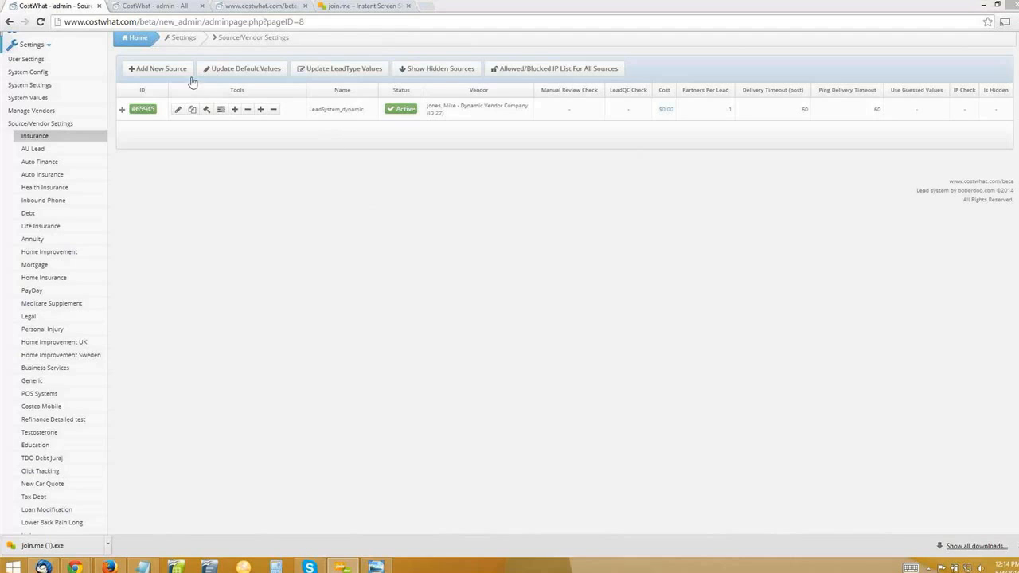
pyautogui.click(180, 113)
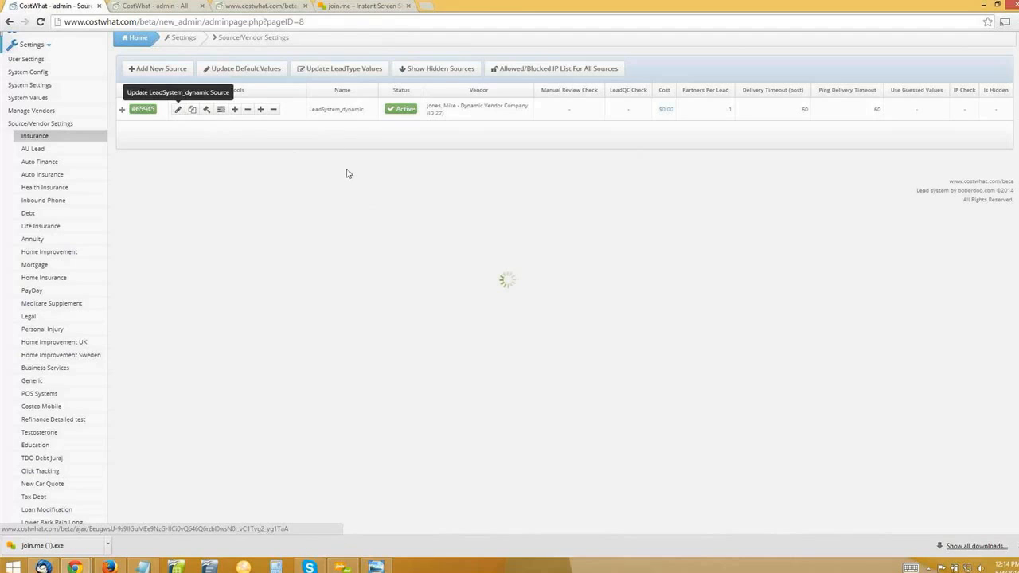
pyautogui.scroll(-3, 456, 244)
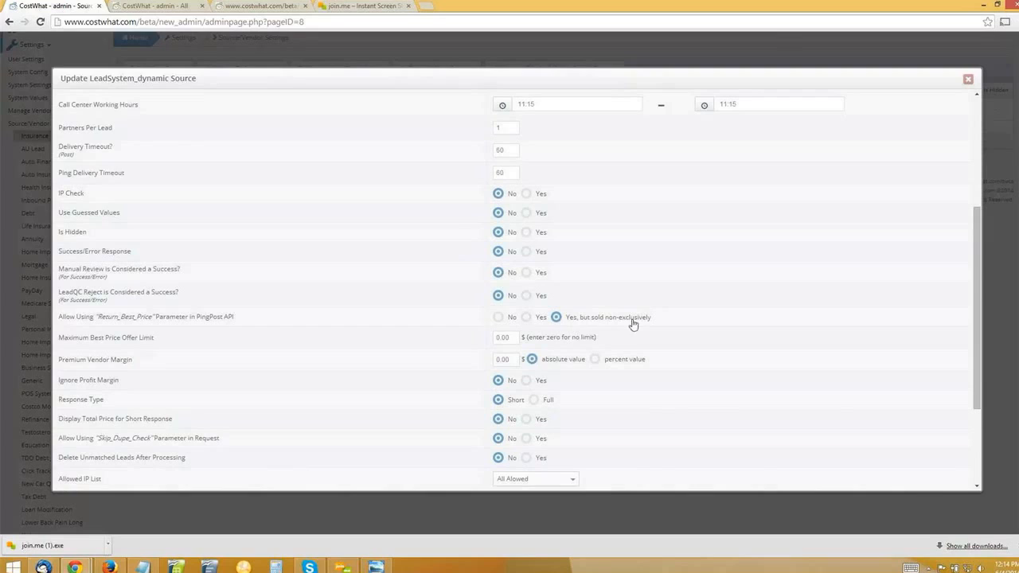
pyautogui.click(526, 318)
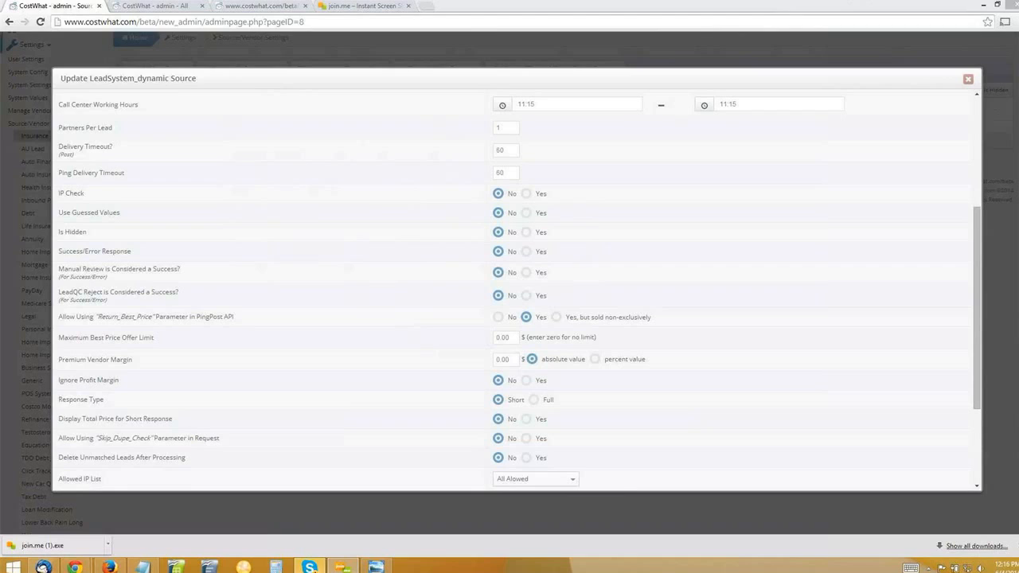
pyautogui.doubleClick(542, 318)
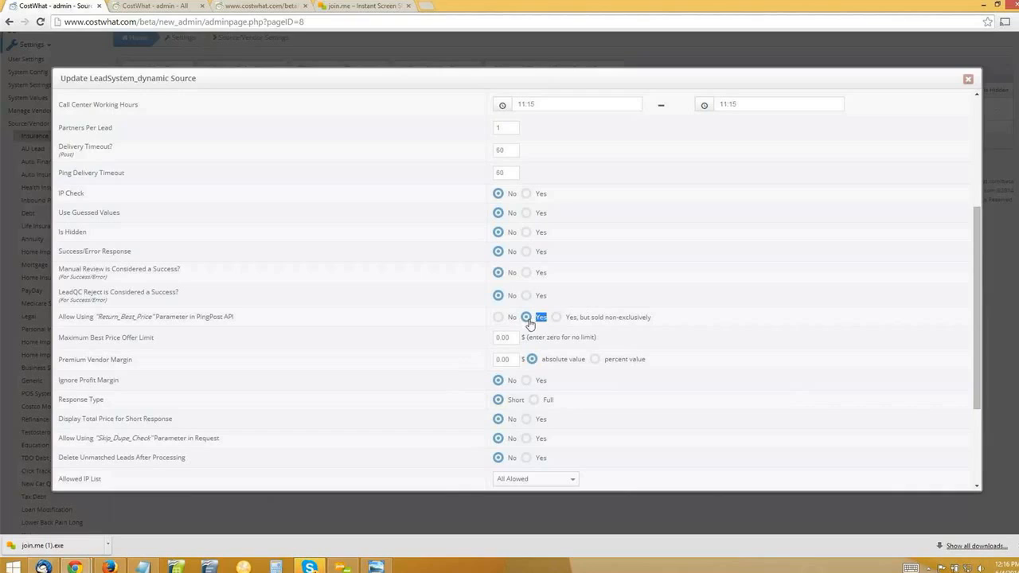
# Switch the "Return_Best_Price" option to "Yes, but sold non-exclusively", highlight its label and close the form without saving.
pyautogui.click(612, 318)
pyautogui.moveTo(566, 317); pyautogui.dragTo(662, 324)
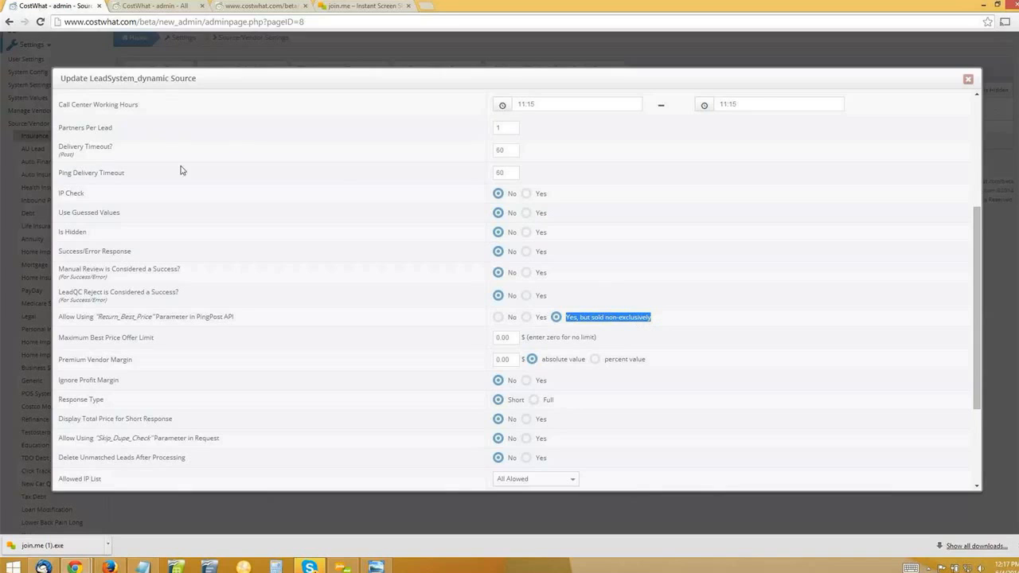
pyautogui.click(968, 80)
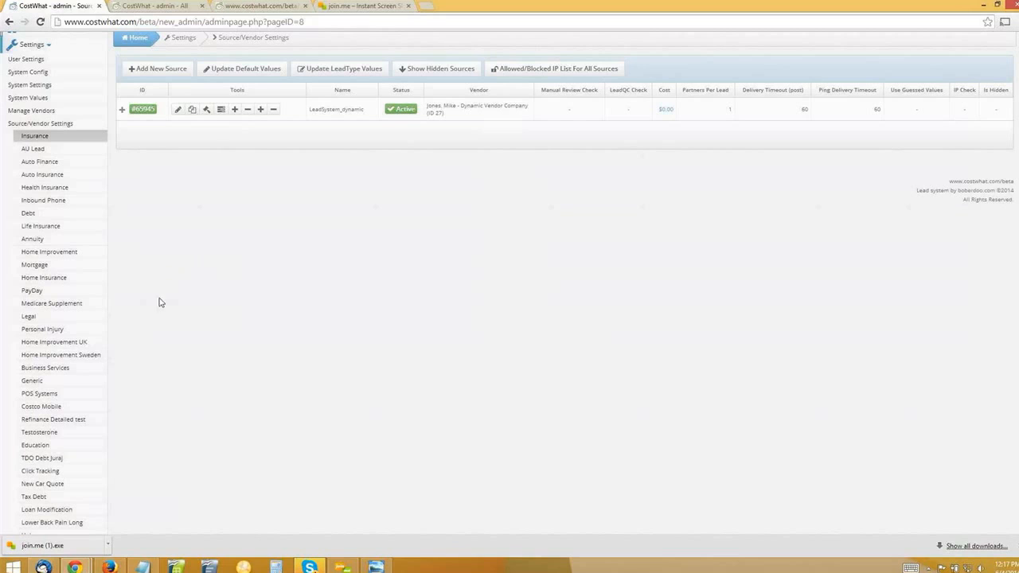
# Open the Acme Insurance Agent account under Manage Partners Account and display its Lead Filter Sets.
pyautogui.scroll(-3, 81, 363)
pyautogui.scroll(-12, 80, 363)
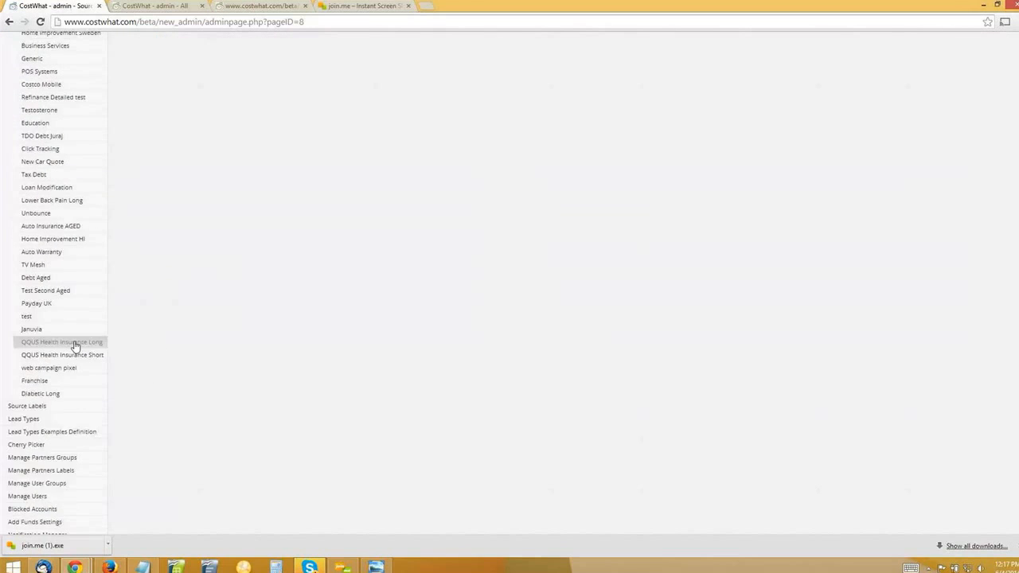
pyautogui.scroll(-6, 52, 418)
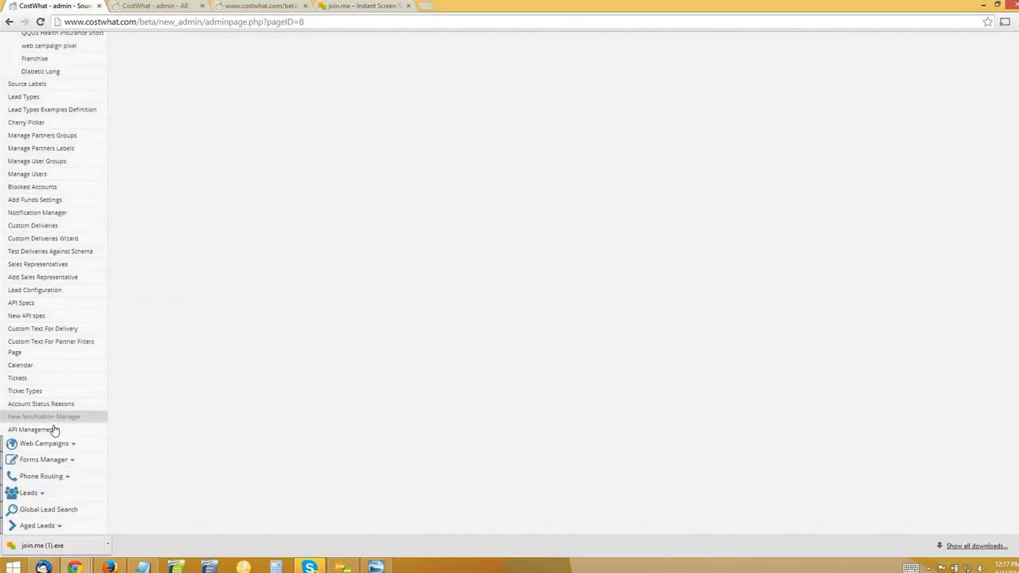
pyautogui.click(31, 451)
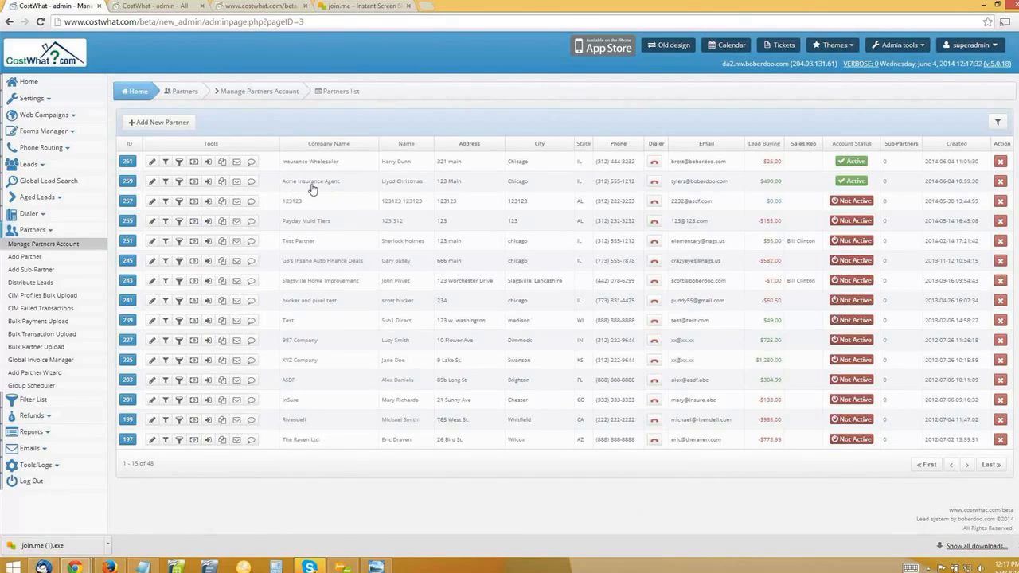
pyautogui.click(151, 183)
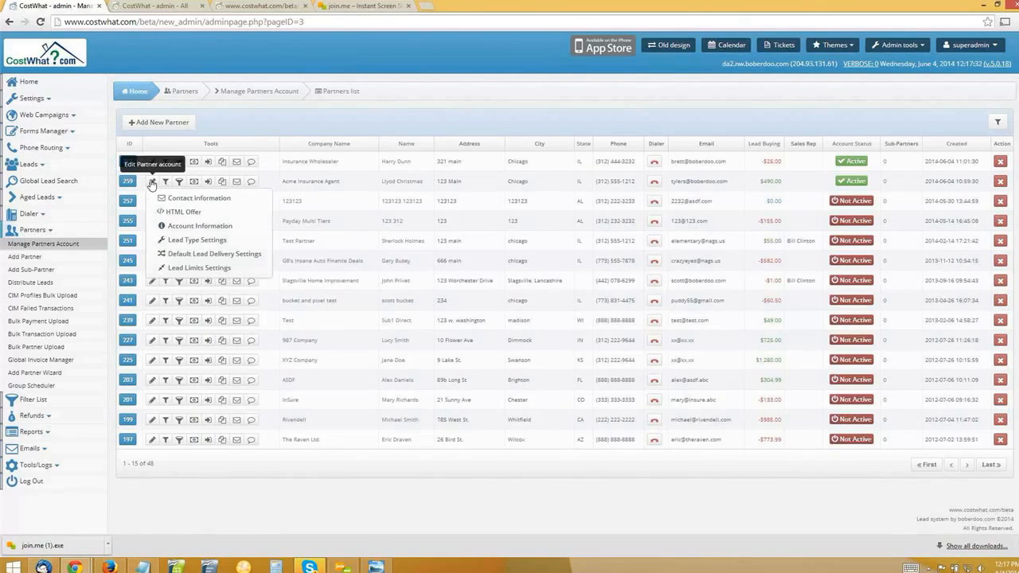
pyautogui.click(152, 183)
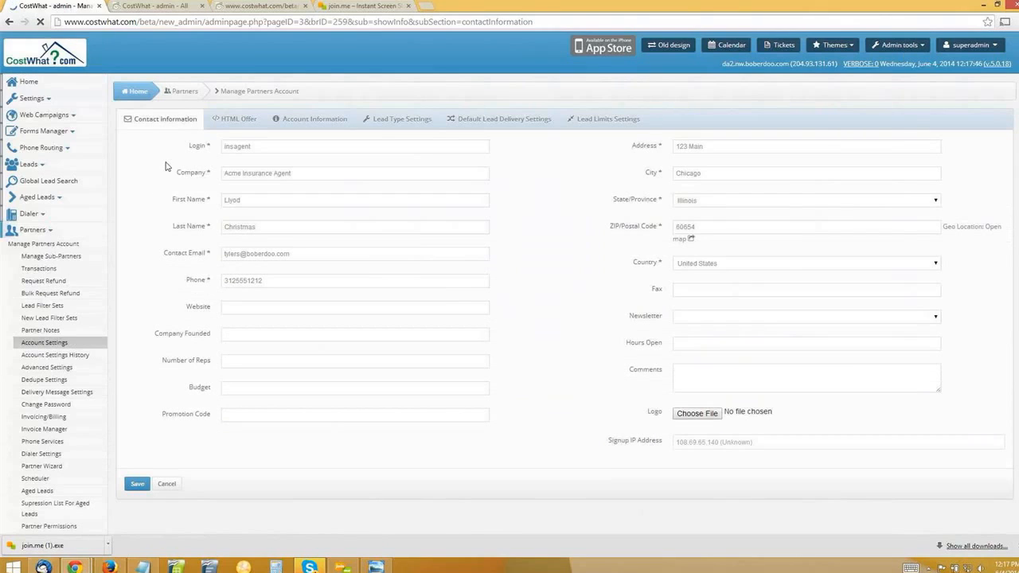
pyautogui.click(50, 306)
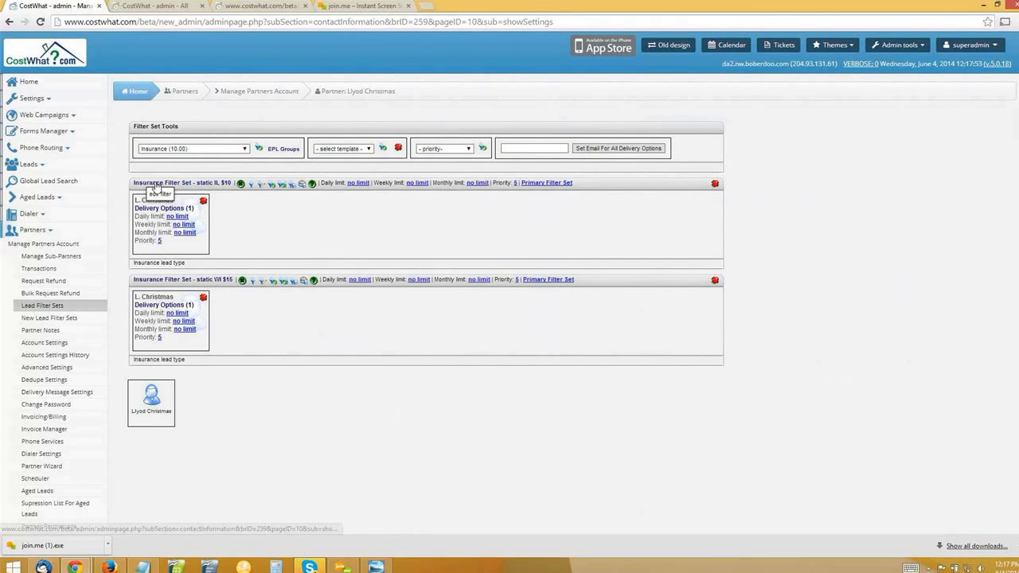
# Open the "Insurance Filter Set - static IL $10" filter set and examine its name and Lead Price.
pyautogui.tripleClick(228, 186)
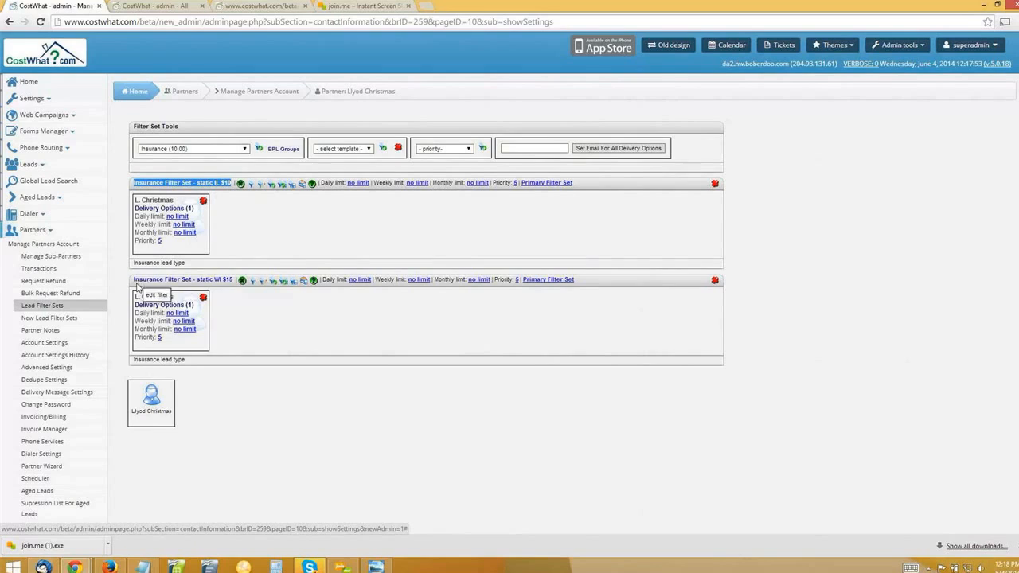
pyautogui.click(132, 280)
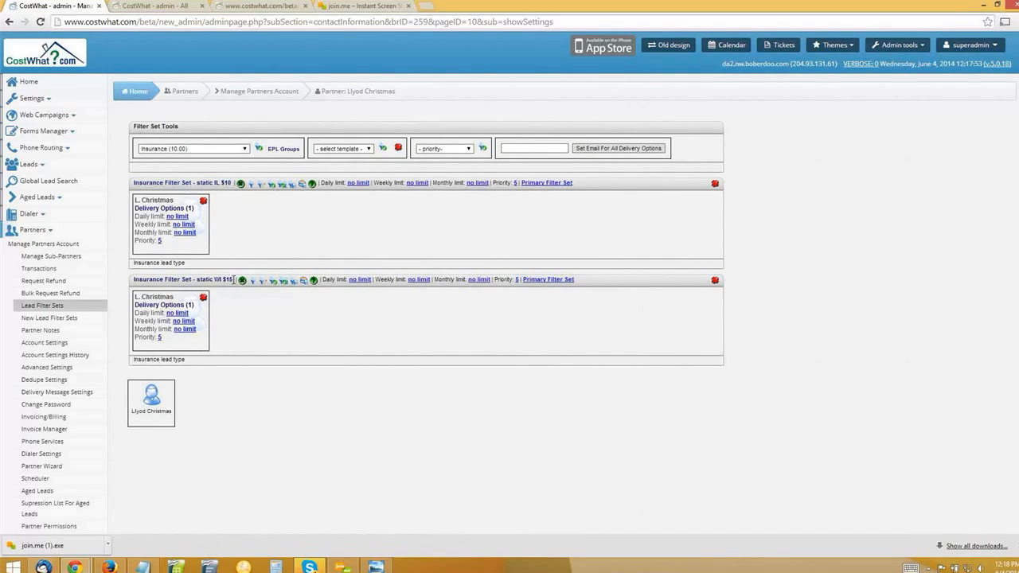
pyautogui.click(200, 184)
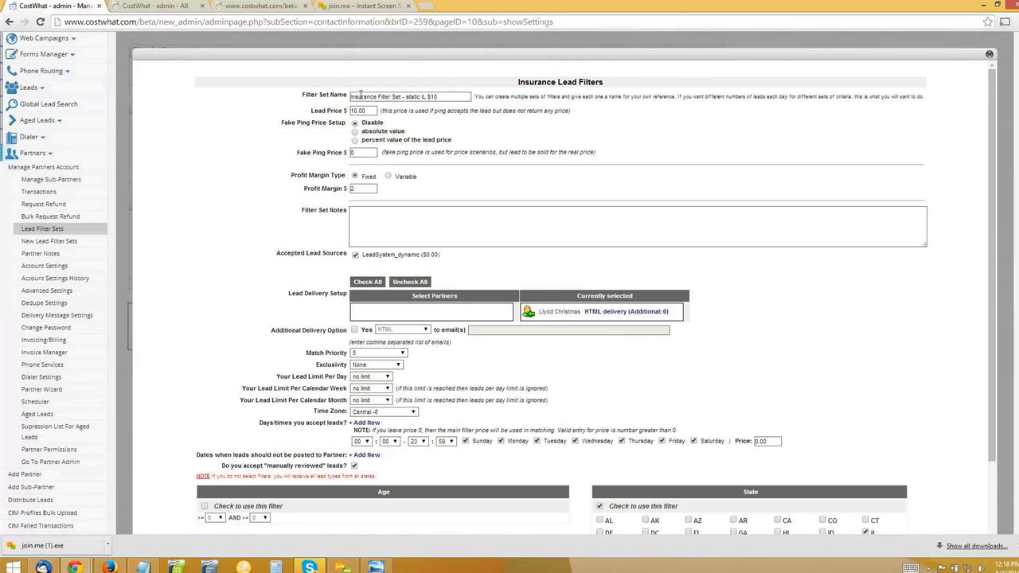
pyautogui.tripleClick(361, 95)
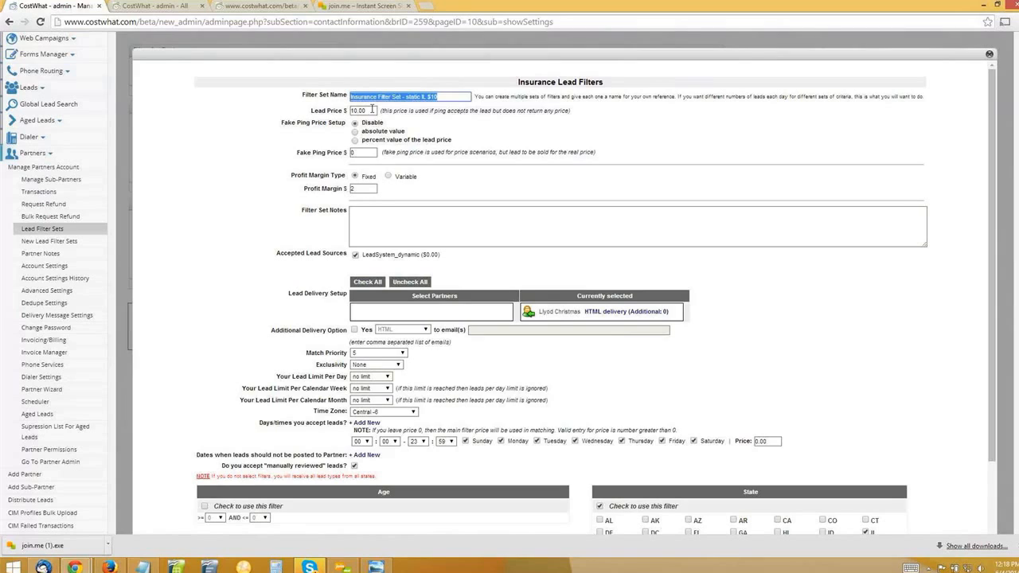
pyautogui.doubleClick(372, 109)
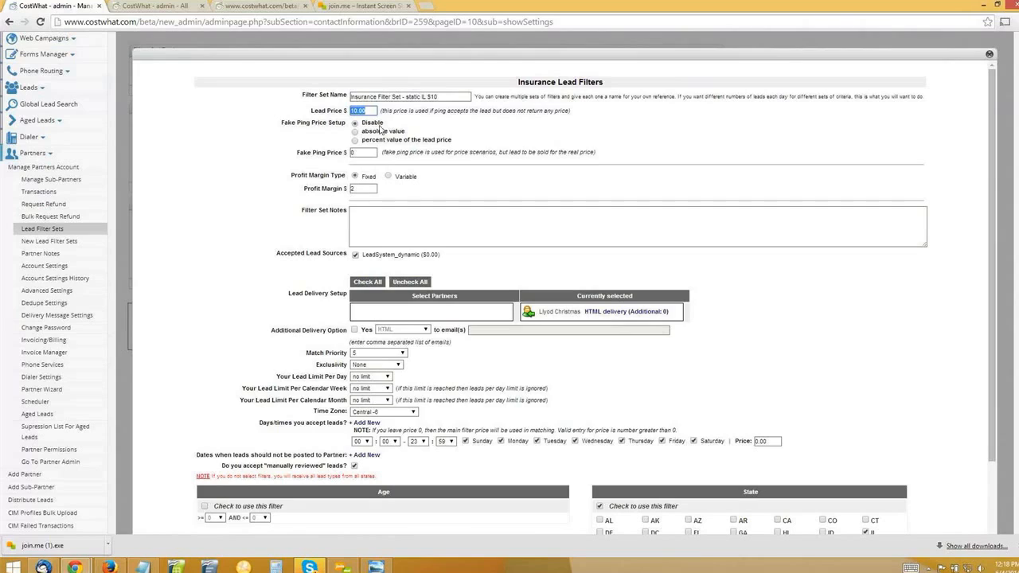
# Examine the Profit Margin Type and Profit Margin of the static IL filter set alongside its Lead Price.
pyautogui.click(279, 184)
pyautogui.moveTo(291, 176)
pyautogui.mouseDown()
pyautogui.moveTo(351, 175)
pyautogui.moveTo(302, 177)
pyautogui.mouseUp()
pyautogui.click(345, 174)
pyautogui.click(366, 178)
pyautogui.click(358, 189)
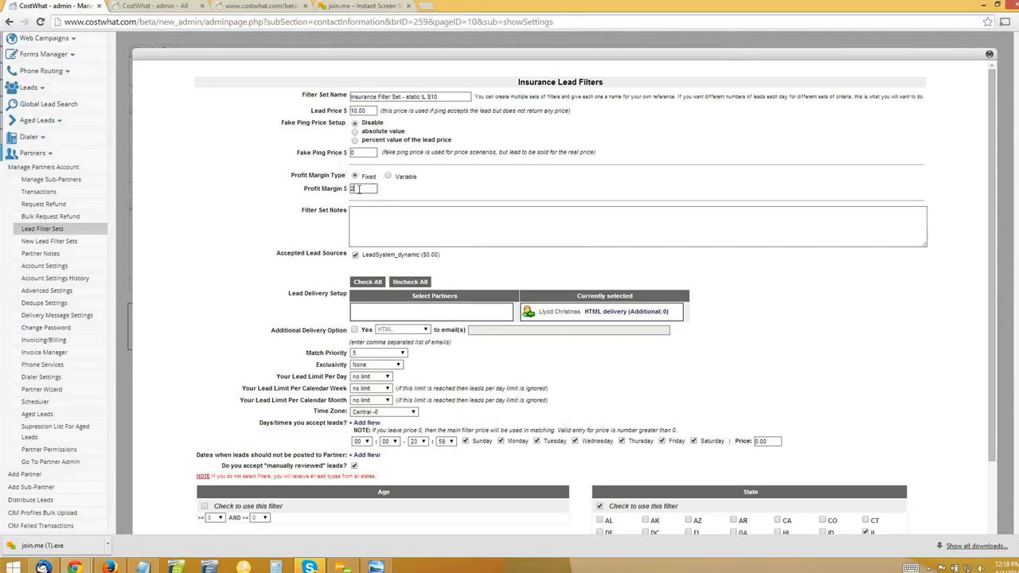
pyautogui.click(269, 277)
pyautogui.moveTo(373, 110); pyautogui.dragTo(350, 112)
pyautogui.moveTo(370, 188); pyautogui.dragTo(351, 189)
pyautogui.click(458, 193)
# Examine the State filter and other filter criteria of the static IL filter set, and close it without saving.
pyautogui.scroll(-3, 254, 202)
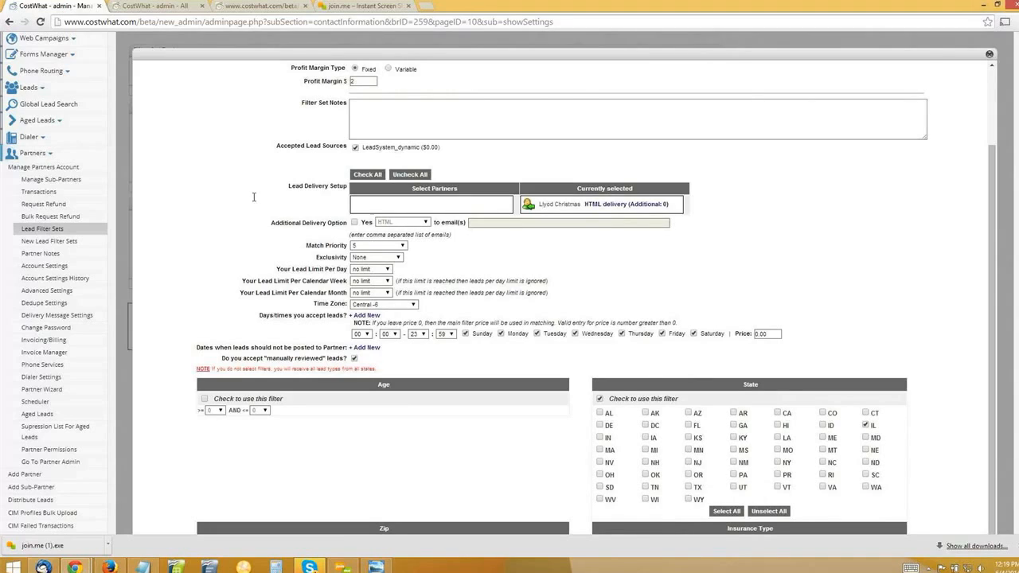
pyautogui.scroll(-4, 254, 197)
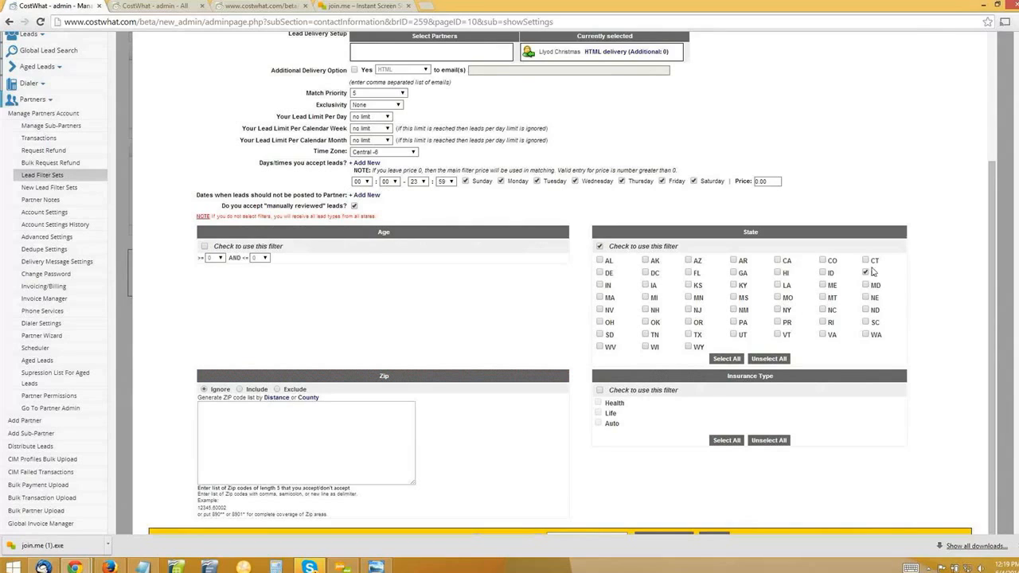
pyautogui.click(600, 247)
pyautogui.scroll(1, 267, 216)
pyautogui.scroll(2, 267, 223)
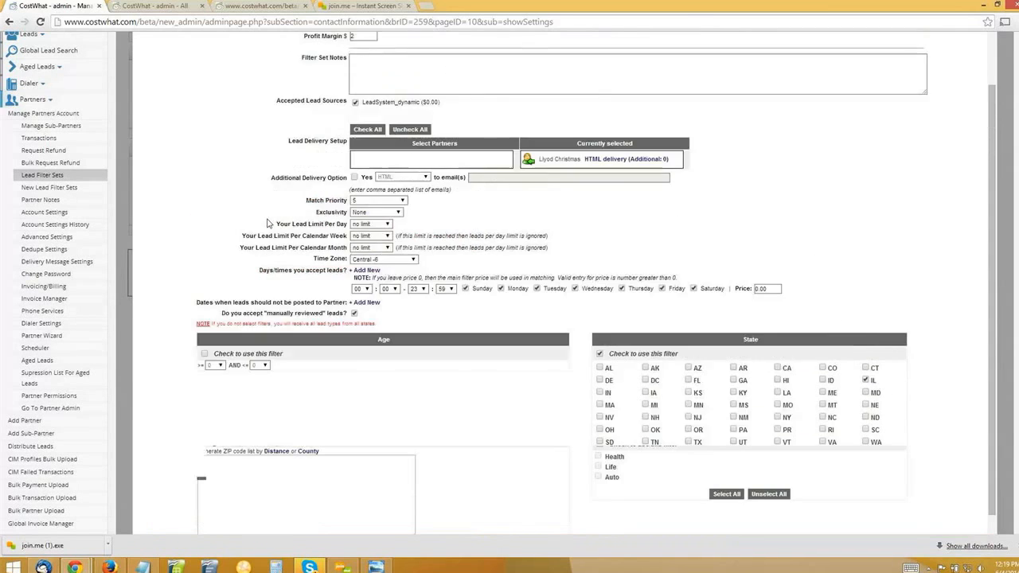
pyautogui.scroll(-2, 268, 223)
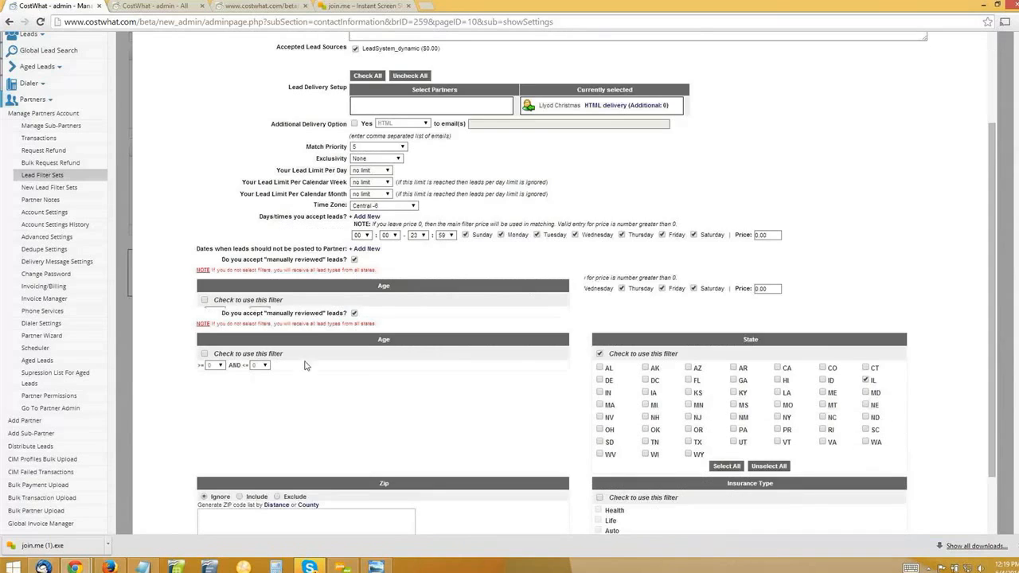
pyautogui.scroll(-1, 512, 401)
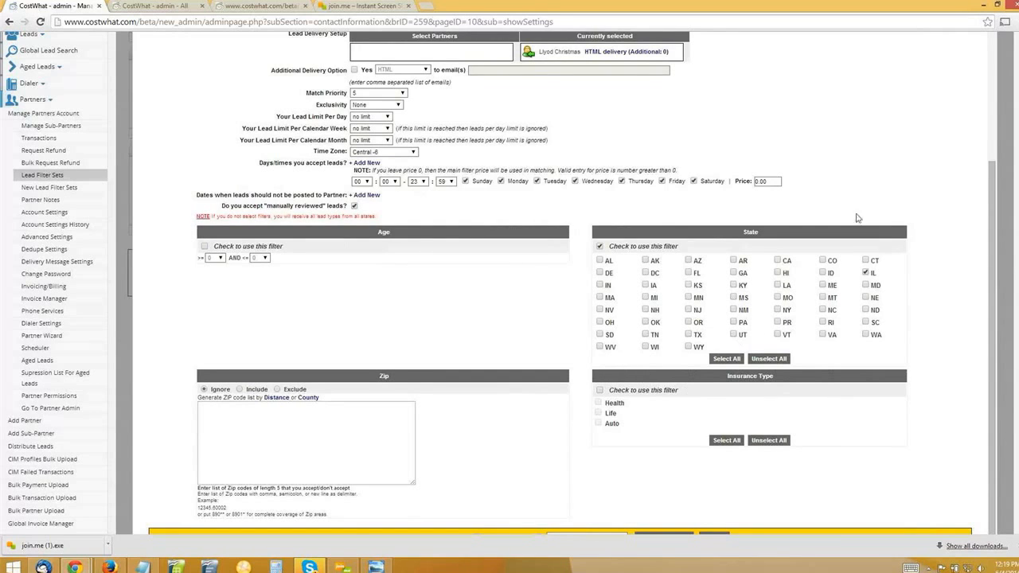
pyautogui.scroll(2, 784, 202)
pyautogui.scroll(5, 784, 201)
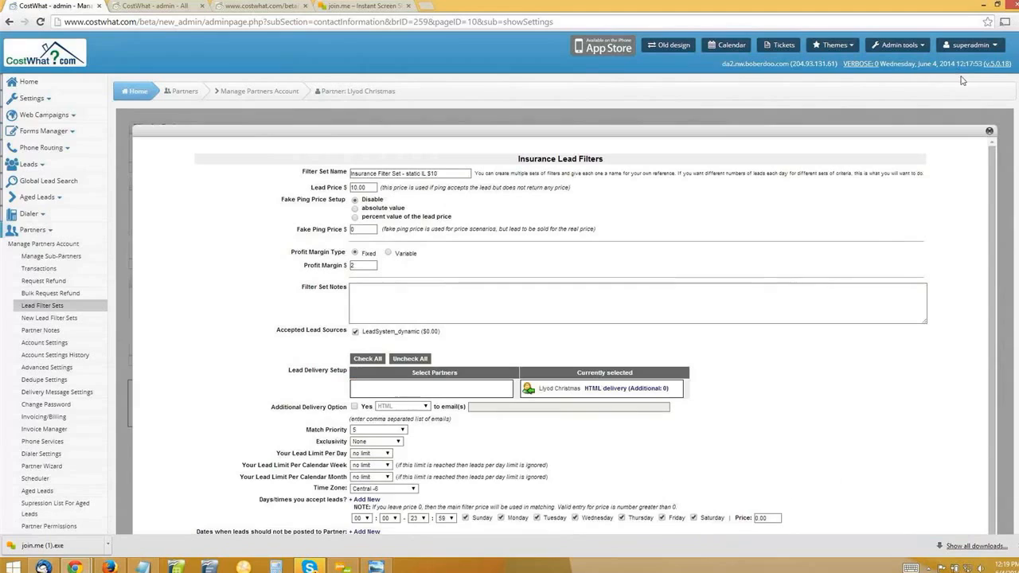
pyautogui.click(991, 133)
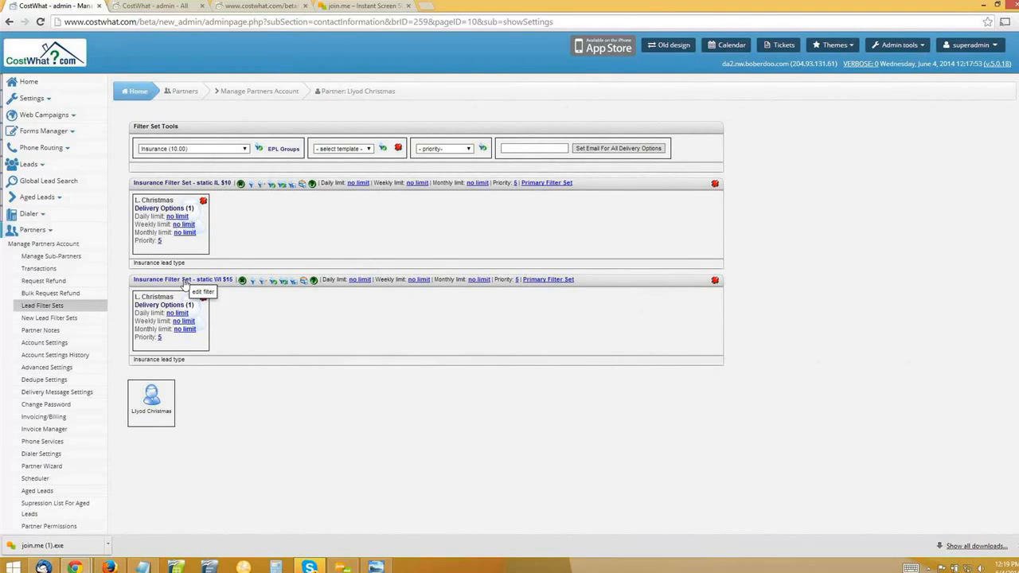
# Open the "Insurance Filter Set - static WI $15" filter set and examine its Lead Price, Profit Margin and State filter.
pyautogui.click(184, 281)
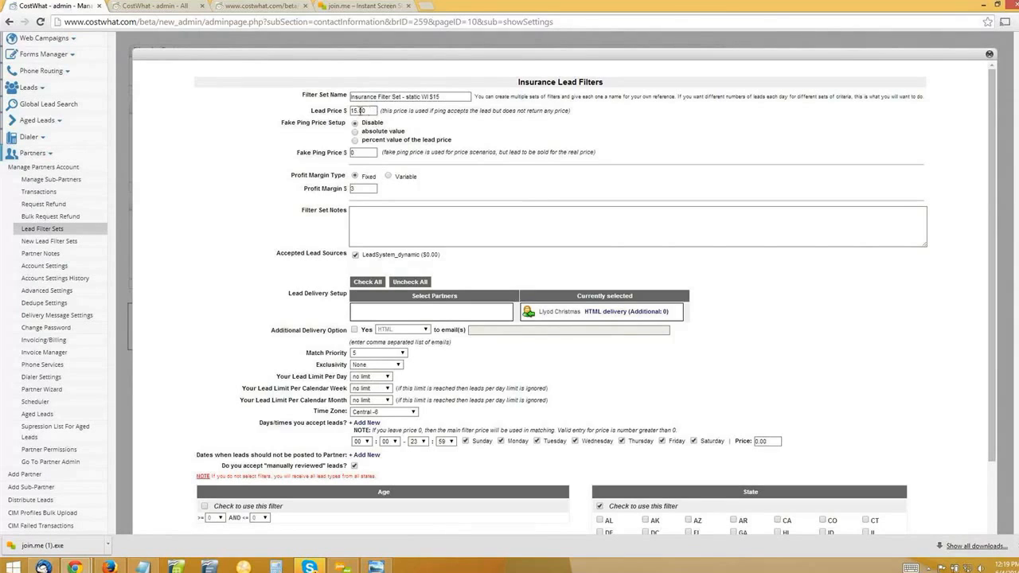
pyautogui.doubleClick(359, 111)
pyautogui.click(236, 133)
pyautogui.moveTo(359, 190); pyautogui.dragTo(347, 190)
pyautogui.click(234, 407)
pyautogui.scroll(-3, 271, 422)
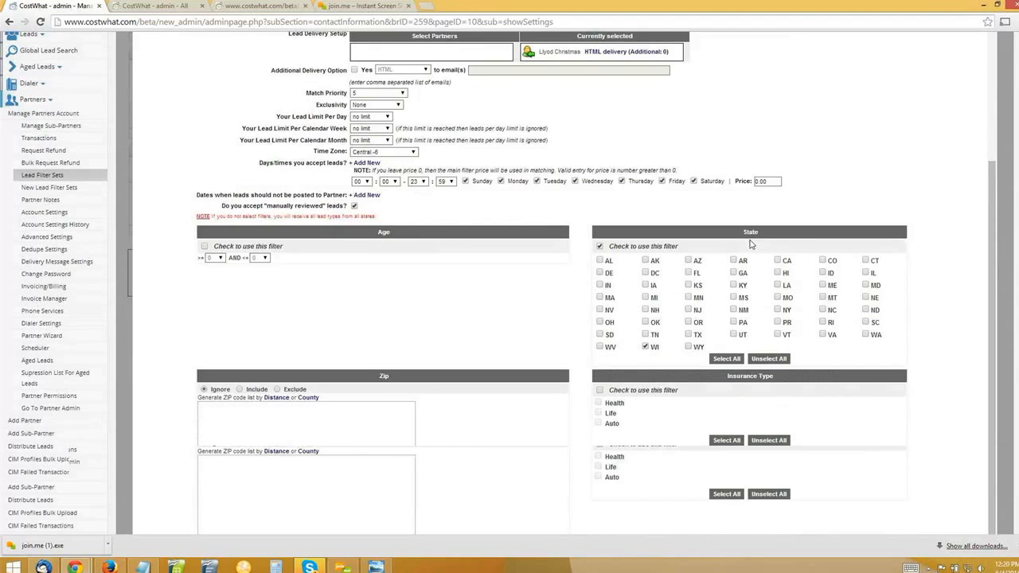
# Examine the WI selection in the State filter of the static WI filter set, and close it without saving.
pyautogui.scroll(-1, 752, 245)
pyautogui.doubleClick(762, 232)
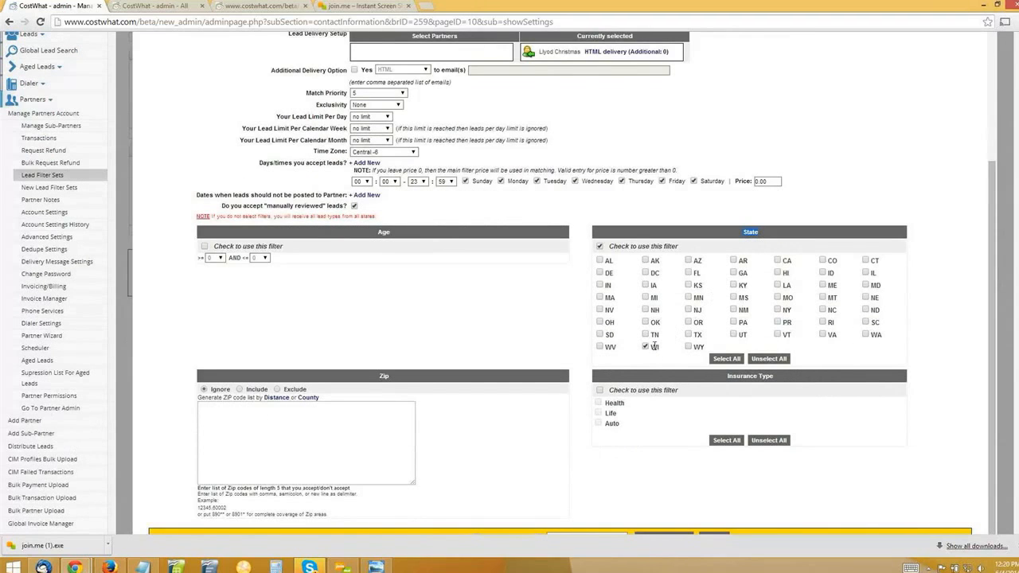
pyautogui.doubleClick(655, 347)
pyautogui.scroll(5, 993, 122)
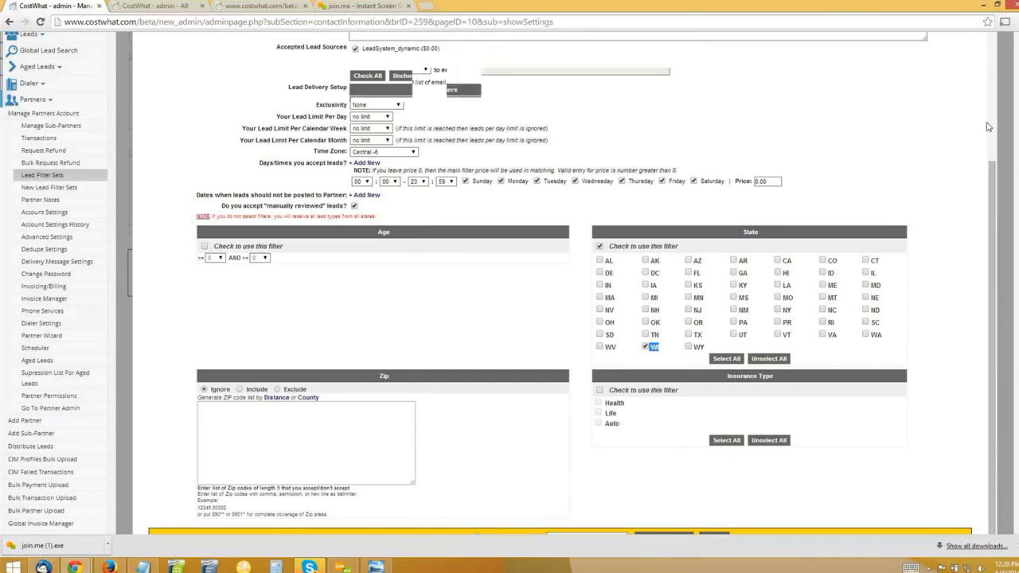
pyautogui.click(989, 109)
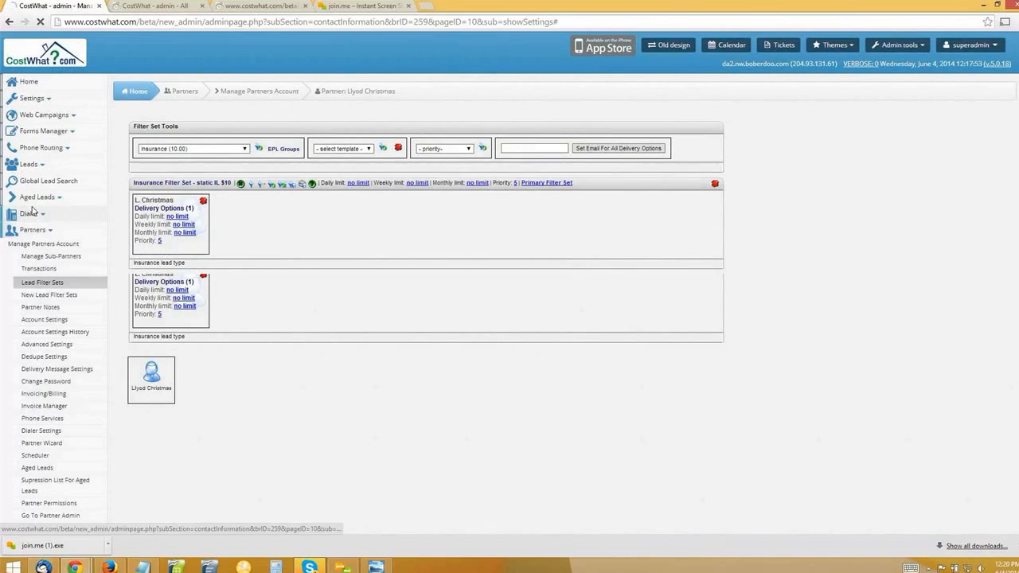
# Open the dynamic insurance filter set from the lead filter sets of the Insurance Wholesaler partner.
pyautogui.click(40, 242)
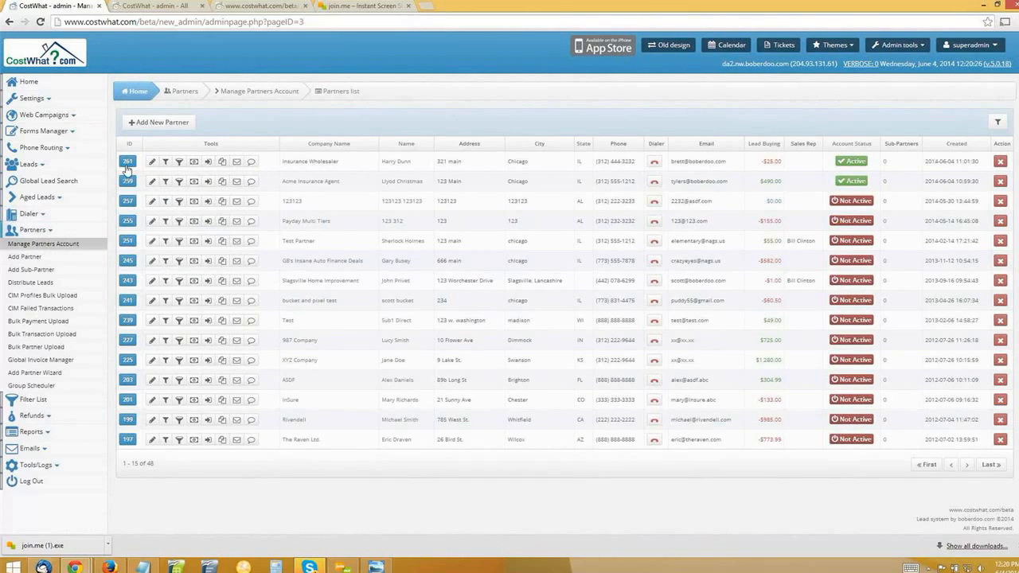
pyautogui.moveTo(152, 163)
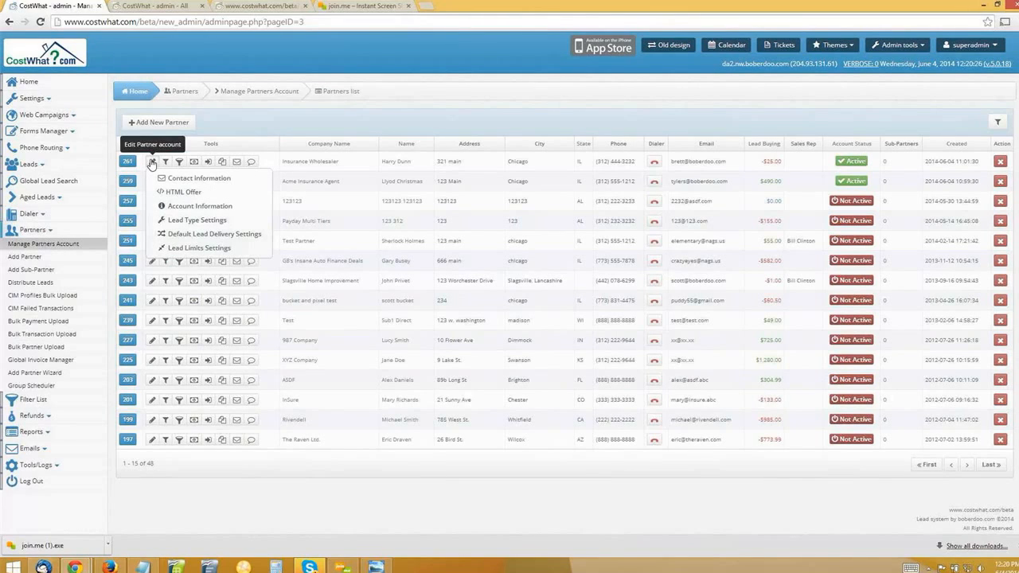
pyautogui.click(151, 163)
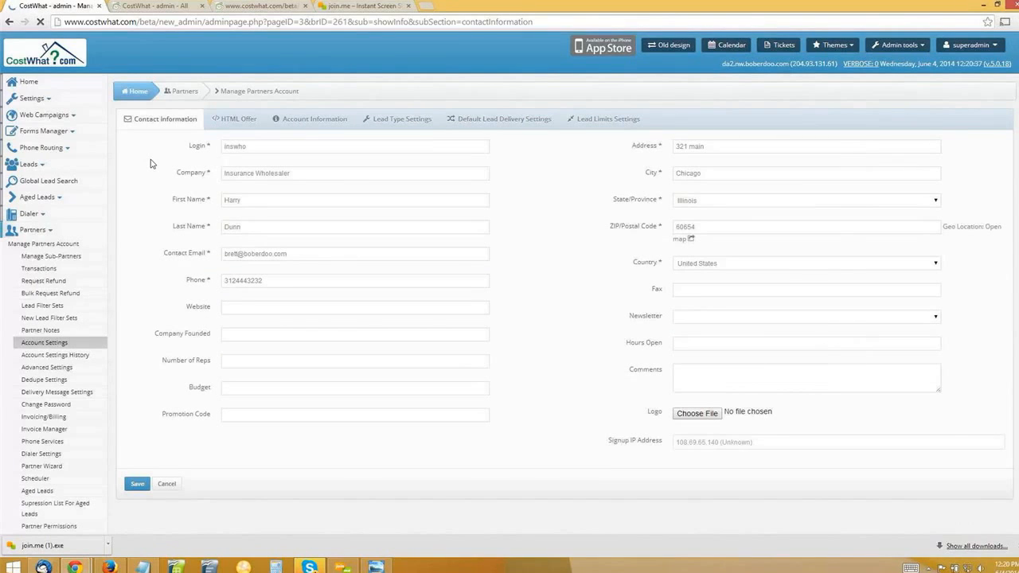
pyautogui.click(58, 308)
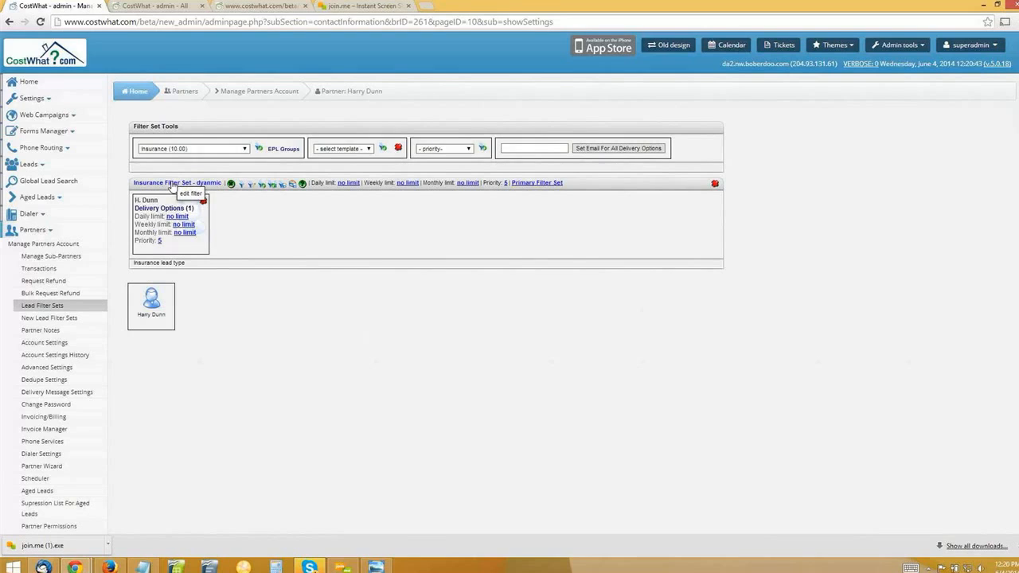
pyautogui.click(170, 184)
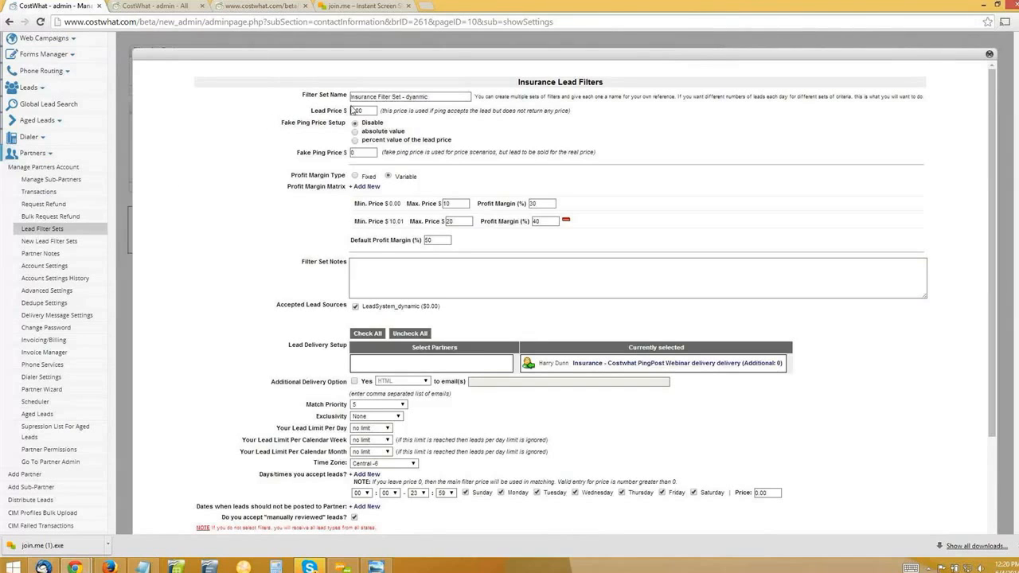
# Correct the filter set name to "Insurance Filter Set - dynamic" and examine its Lead Price.
pyautogui.moveTo(370, 110); pyautogui.dragTo(336, 111)
pyautogui.click(466, 96)
pyautogui.click(342, 35)
pyautogui.click(349, 111)
# Examine the Profit Margin Type options and the first price tier of the Profit Margin Matrix.
pyautogui.click(286, 184)
pyautogui.moveTo(292, 175); pyautogui.dragTo(344, 176)
pyautogui.doubleClick(369, 176)
pyautogui.doubleClick(407, 176)
pyautogui.moveTo(355, 204); pyautogui.dragTo(443, 205)
pyautogui.click(407, 205)
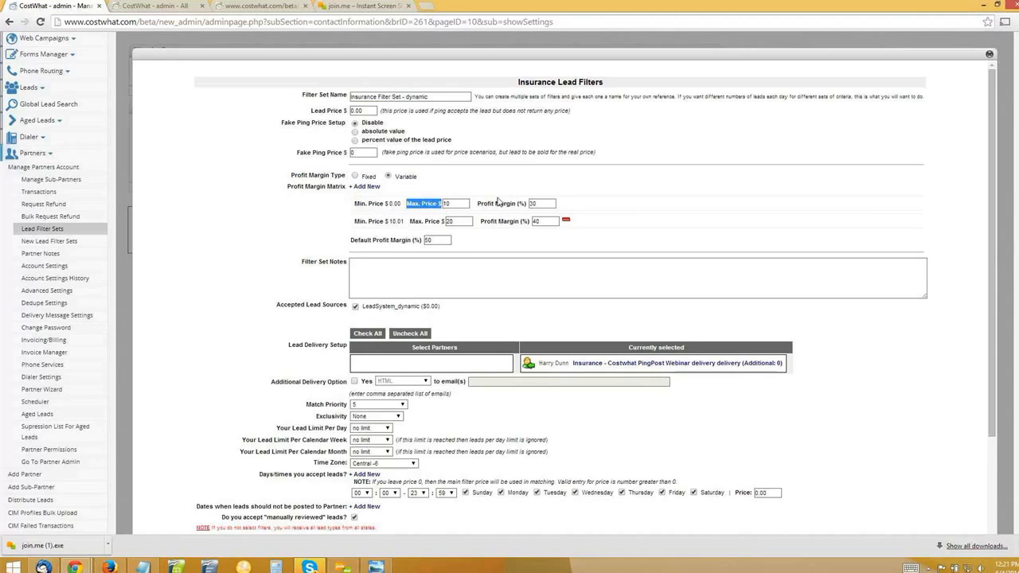
pyautogui.click(428, 204)
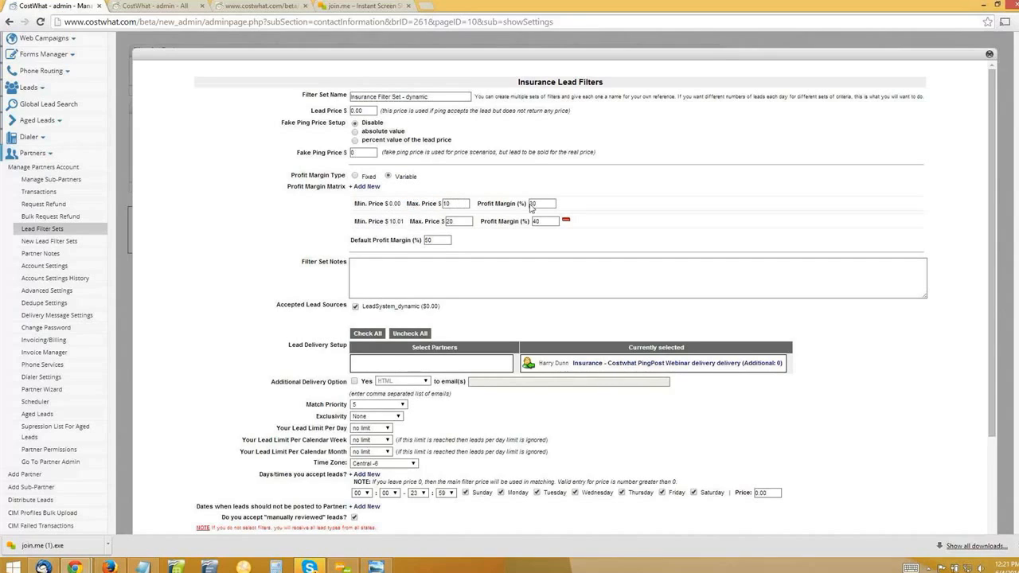
pyautogui.moveTo(539, 204); pyautogui.dragTo(506, 204)
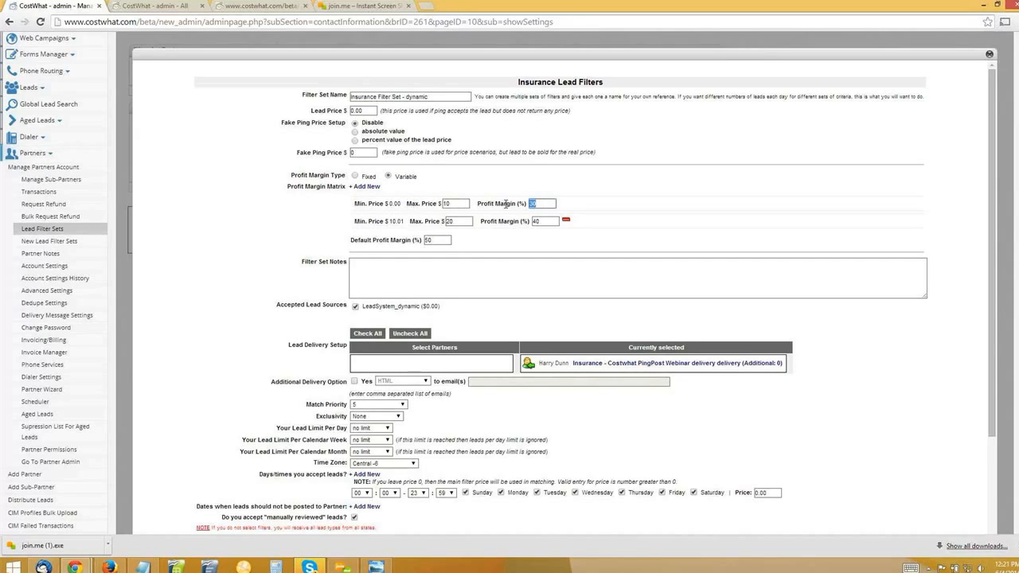
# Examine the second price tier of the Profit Margin Matrix and the Default Profit Margin.
pyautogui.doubleClick(403, 220)
pyautogui.doubleClick(456, 222)
pyautogui.doubleClick(544, 225)
pyautogui.click(470, 232)
pyautogui.click(351, 240)
pyautogui.moveTo(376, 240); pyautogui.dragTo(350, 240)
pyautogui.moveTo(423, 240); pyautogui.dragTo(421, 240)
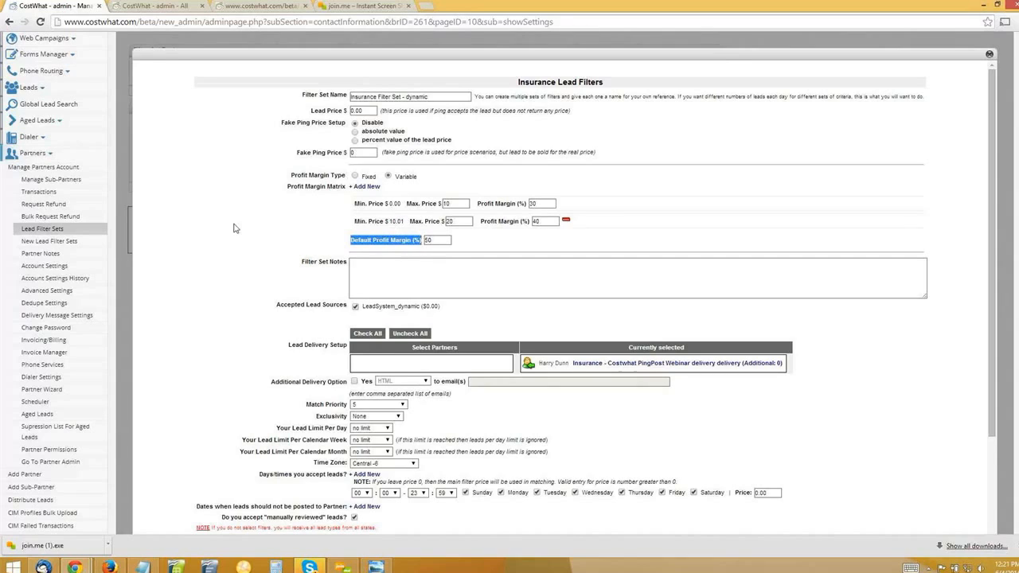
pyautogui.click(271, 224)
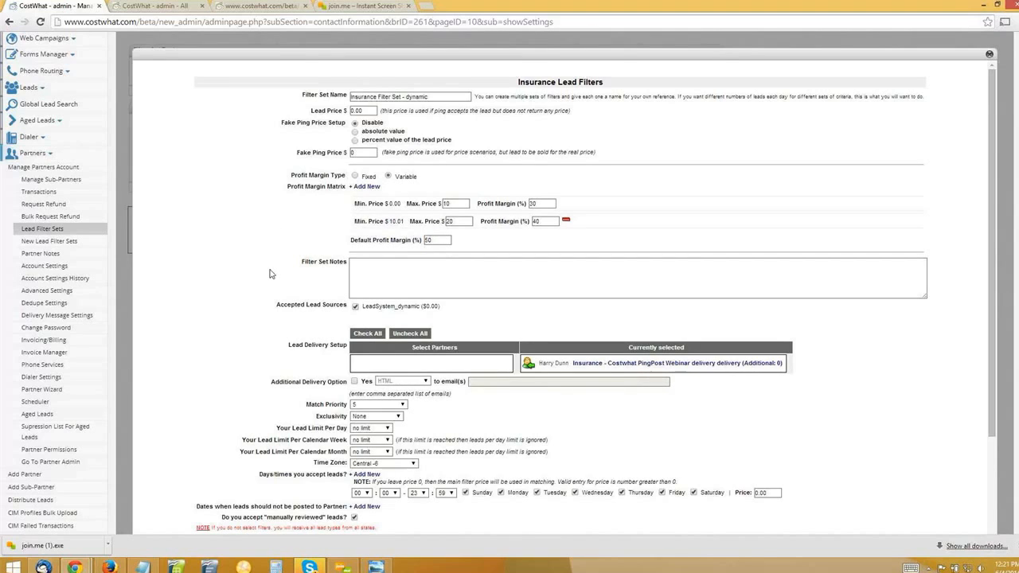
# Open the partner's delivery options, examine the delivery types, keep "Insurance - Costwhat PingPost Webinar delivery (special)", and close without applying.
pyautogui.scroll(-1, 270, 275)
pyautogui.scroll(1, 973, 88)
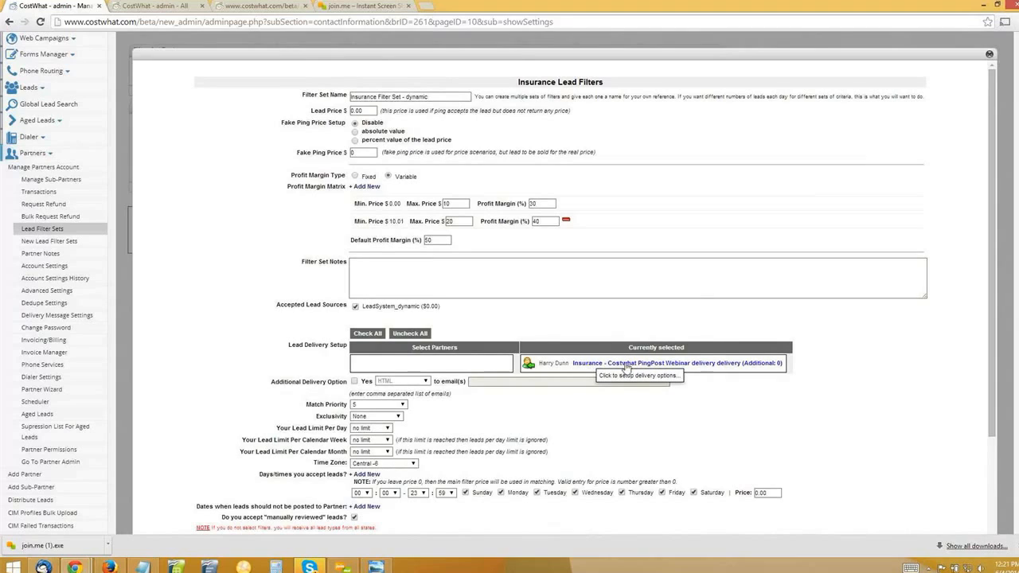
pyautogui.click(655, 364)
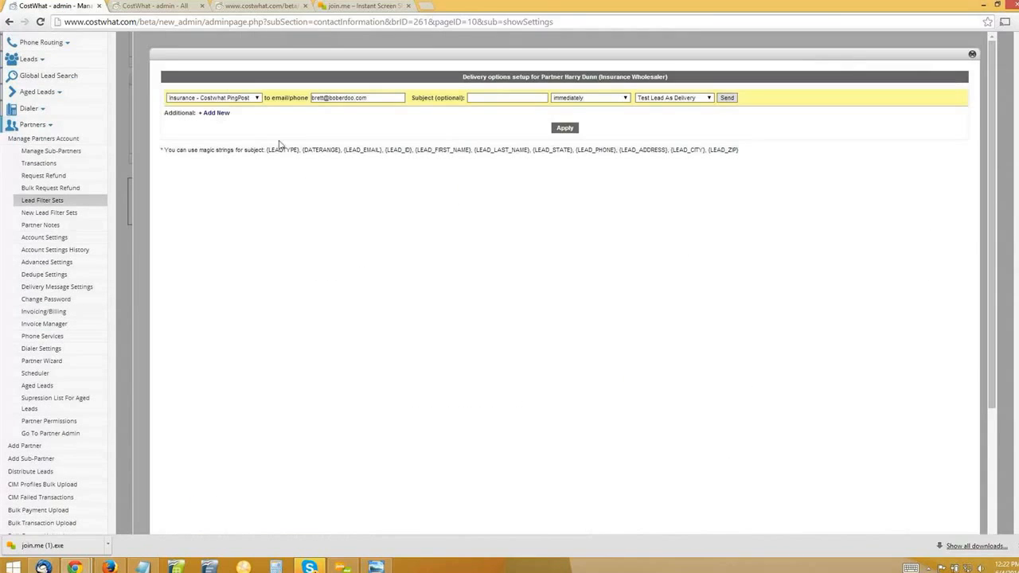
pyautogui.click(248, 99)
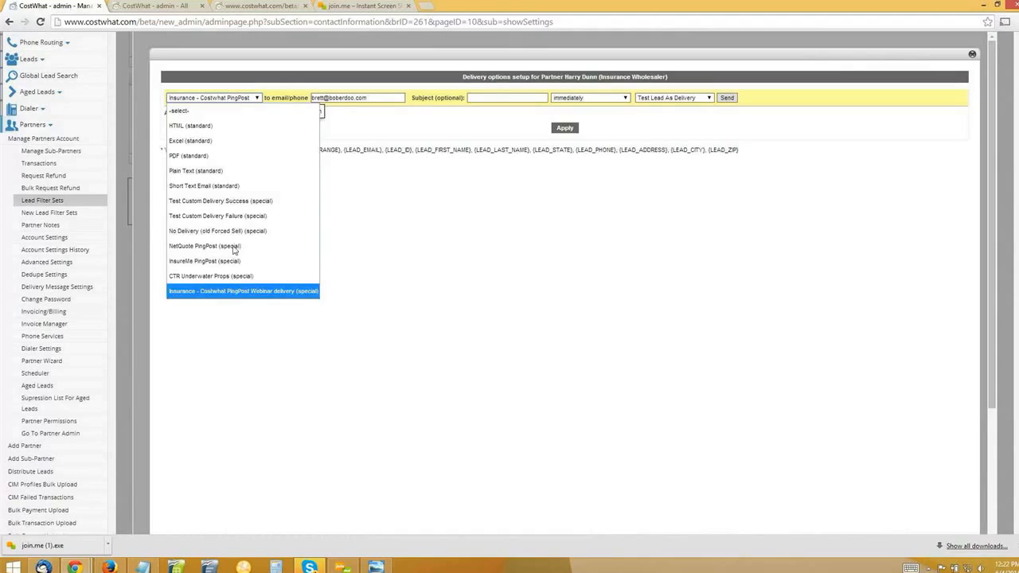
pyautogui.click(235, 292)
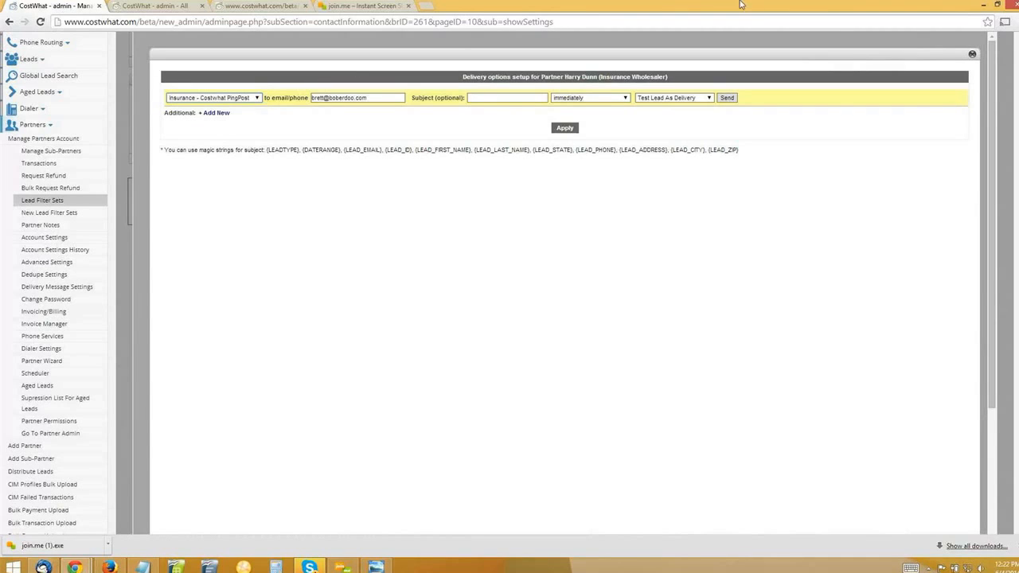
pyautogui.click(972, 58)
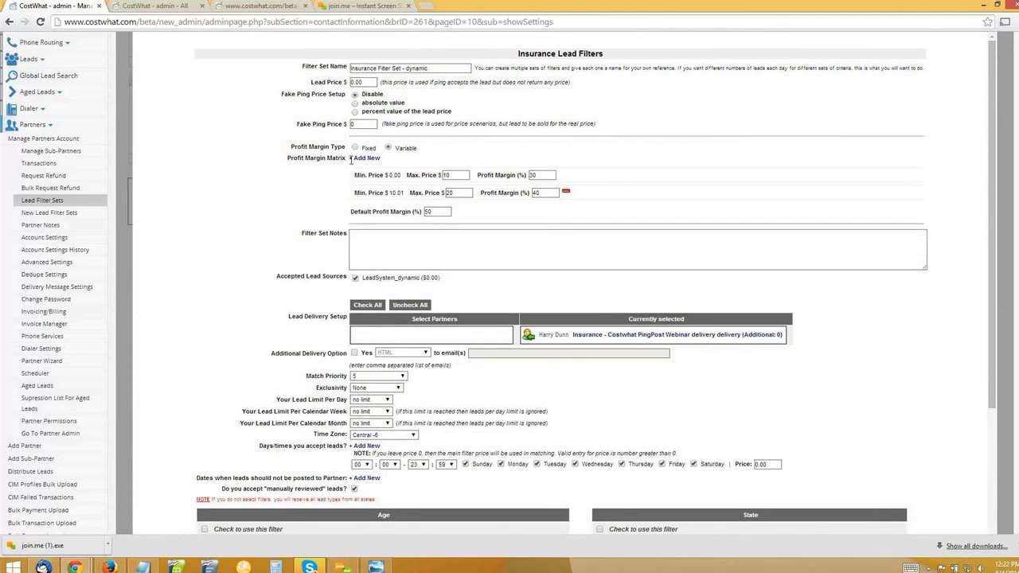
# Examine the day and time price and the Age, State, Zip and Insurance Type filters of the dynamic filter set, and close it without saving.
pyautogui.scroll(1, 618, 173)
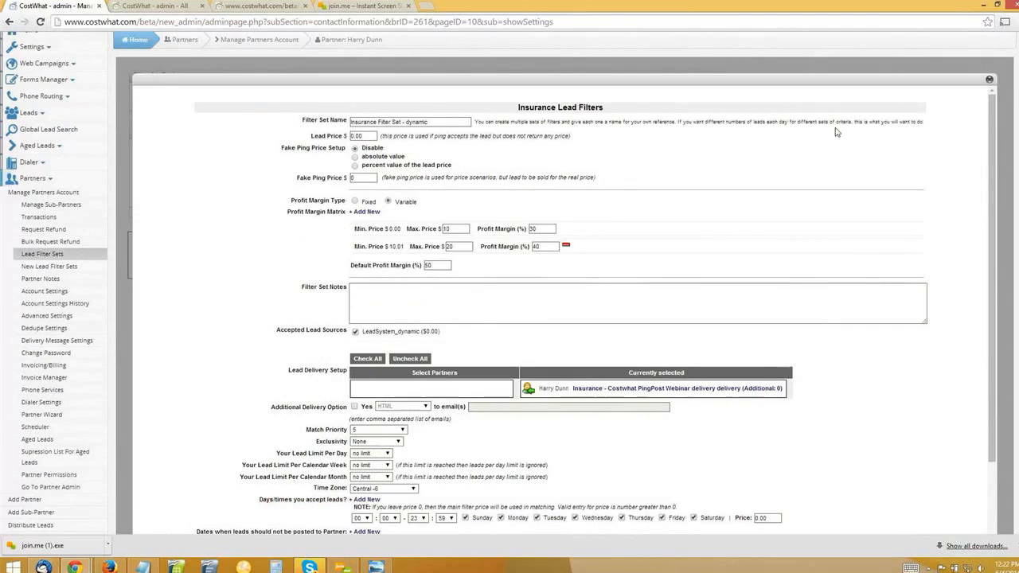
pyautogui.scroll(-5, 408, 371)
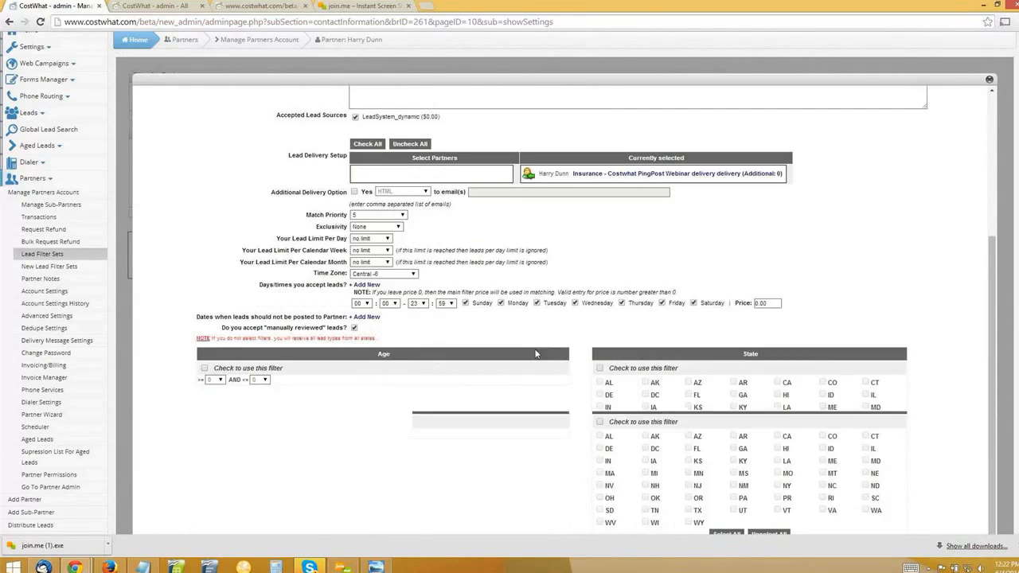
pyautogui.moveTo(783, 311); pyautogui.dragTo(739, 315)
pyautogui.moveTo(801, 327); pyautogui.dragTo(812, 374)
pyautogui.click(478, 328)
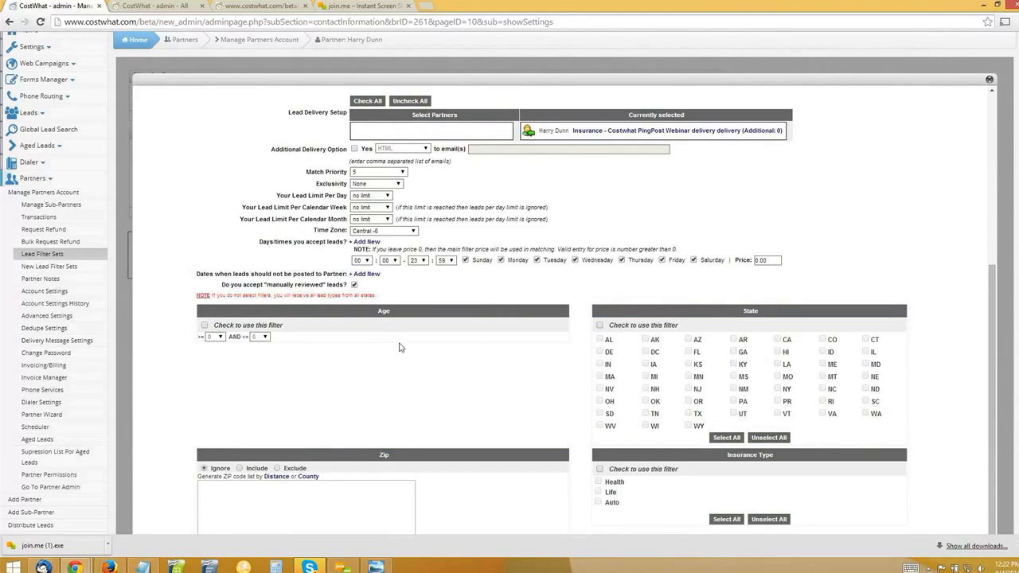
pyautogui.scroll(-3, 536, 274)
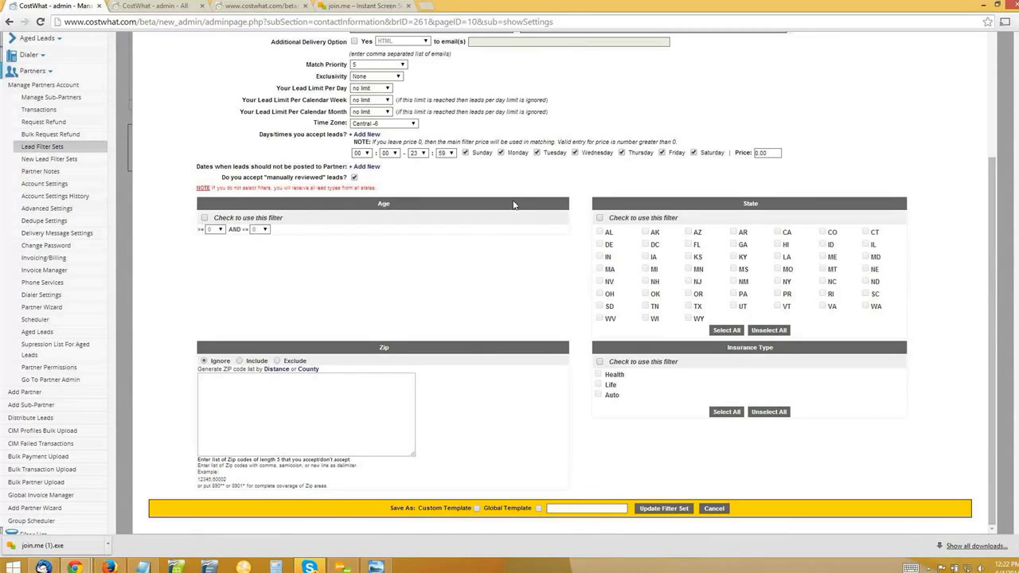
pyautogui.scroll(1, 515, 199)
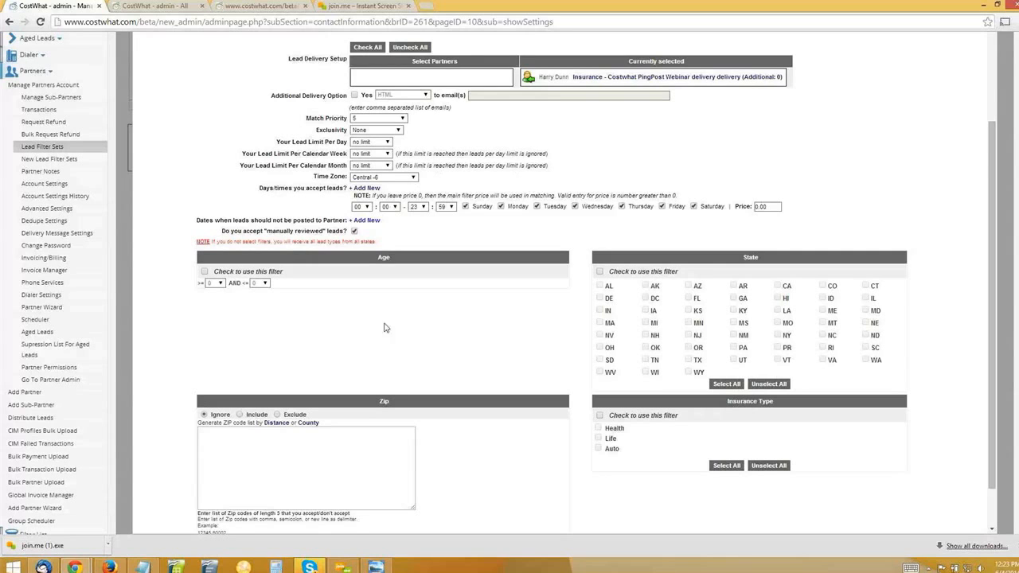
pyautogui.scroll(4, 403, 322)
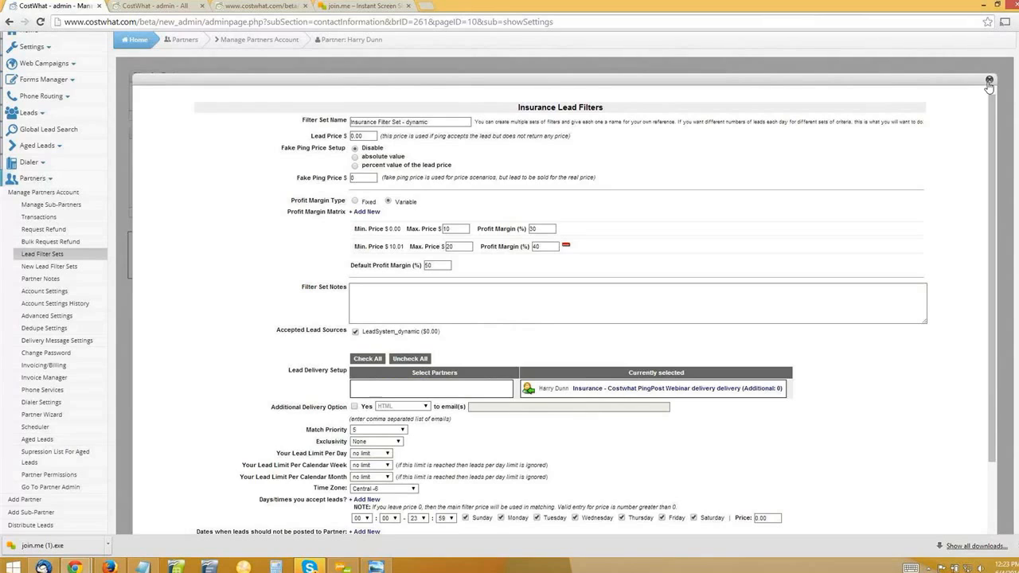
pyautogui.click(988, 82)
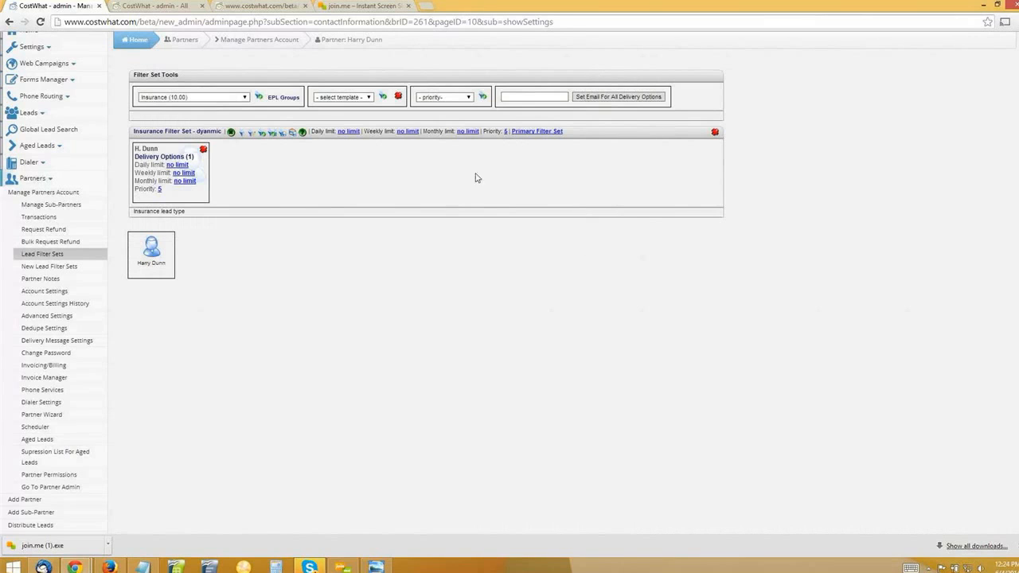
# Open the list of all Insurance leads and examine the source of lead 7.
pyautogui.scroll(1, 162, 357)
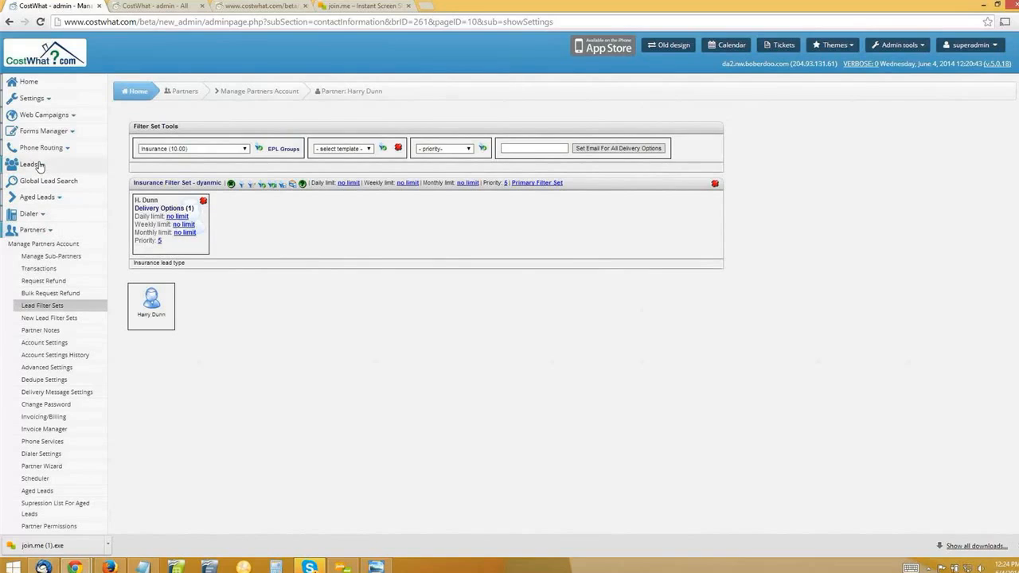
pyautogui.click(38, 165)
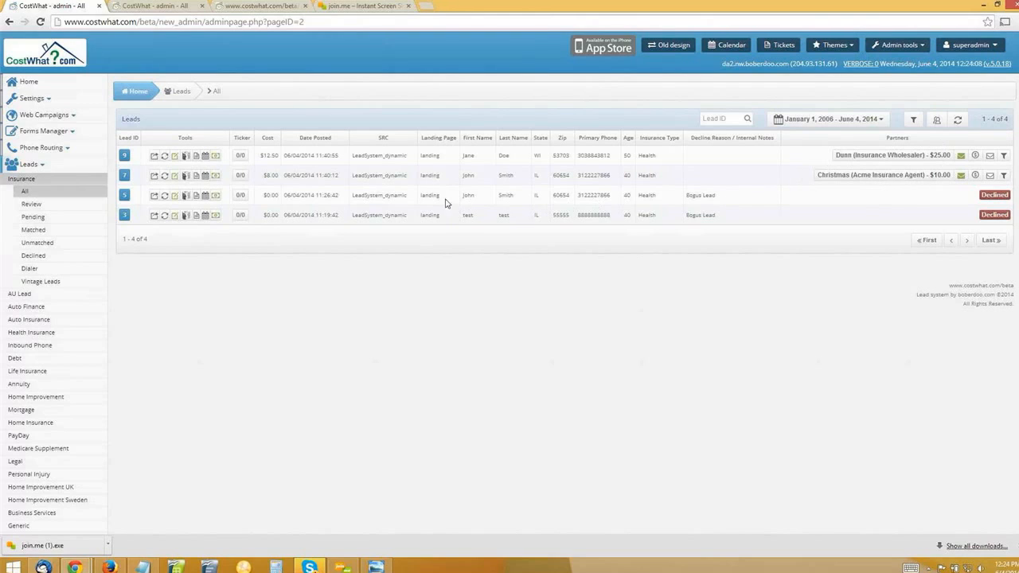
pyautogui.tripleClick(387, 175)
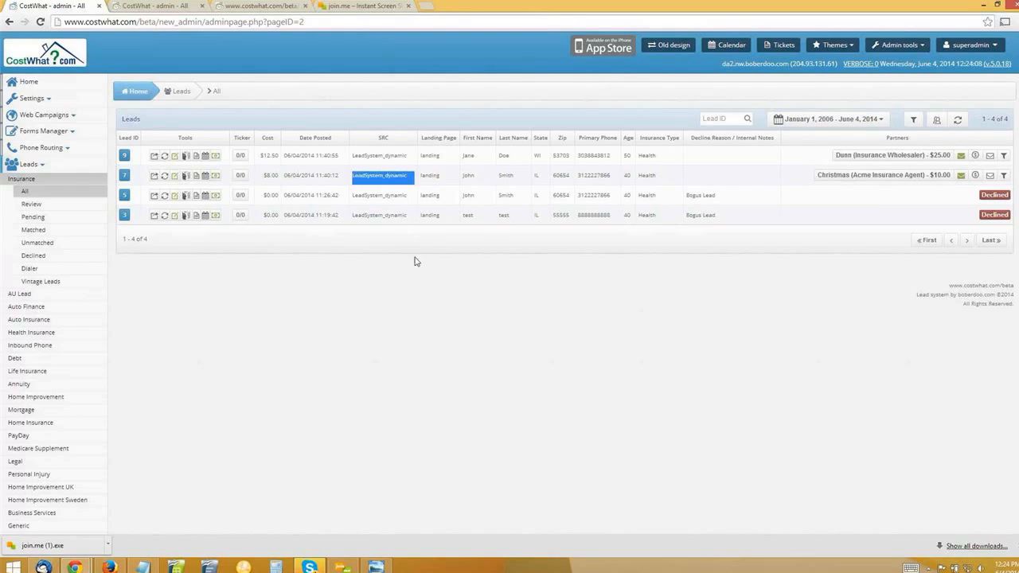
pyautogui.click(478, 277)
# Examine the lead filter's Ping/Post options and its SRC list with Pings only chosen, and close it without filtering.
pyautogui.click(912, 121)
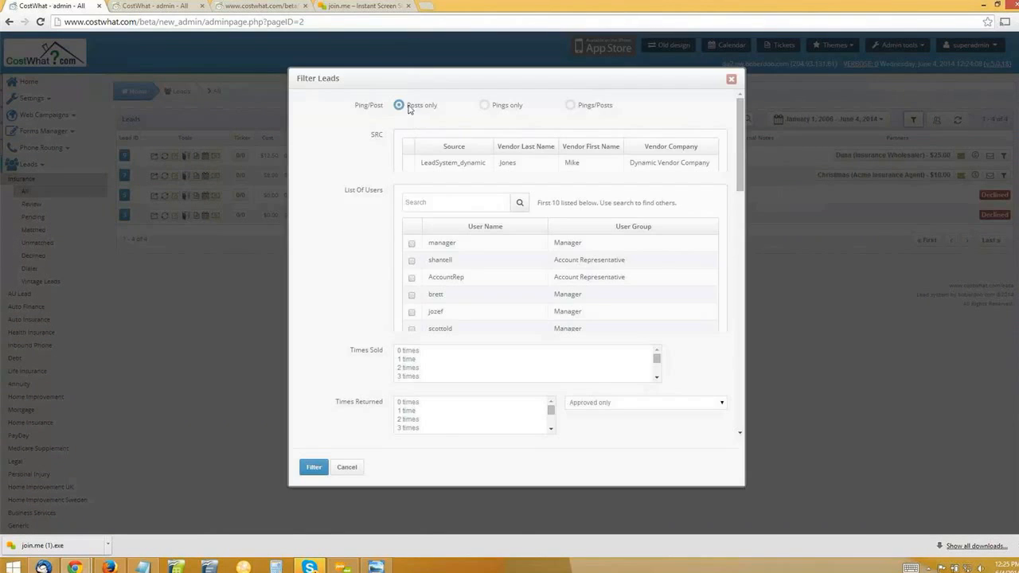
pyautogui.moveTo(407, 106); pyautogui.dragTo(617, 113)
pyautogui.click(523, 112)
pyautogui.click(717, 105)
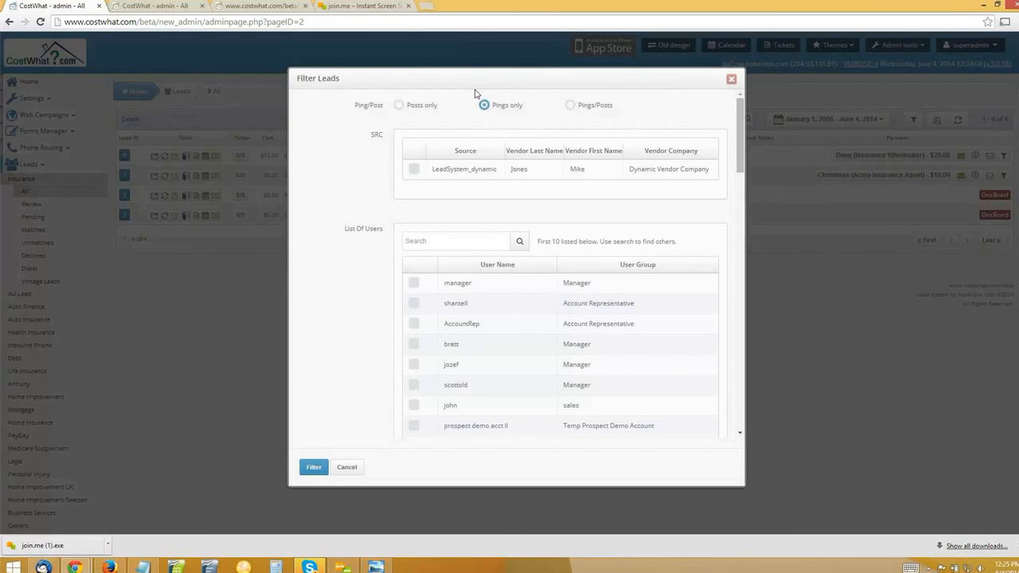
pyautogui.doubleClick(500, 109)
pyautogui.click(298, 253)
pyautogui.click(414, 169)
pyautogui.click(730, 79)
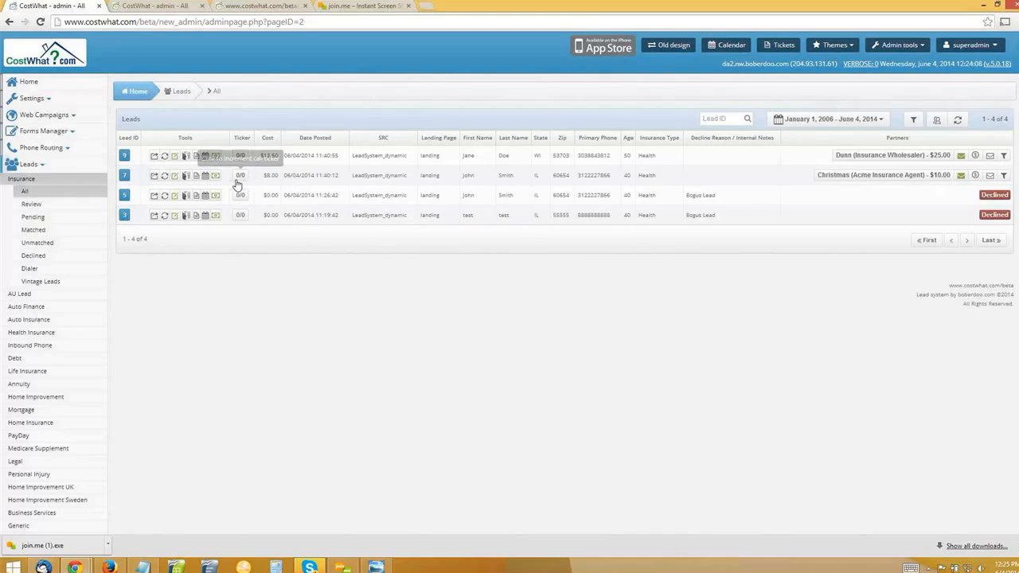
# Open the Lead Log of lead 7 and examine its ping deliveries, dynamic pricing entries and post delivery.
pyautogui.moveTo(353, 176); pyautogui.dragTo(398, 184)
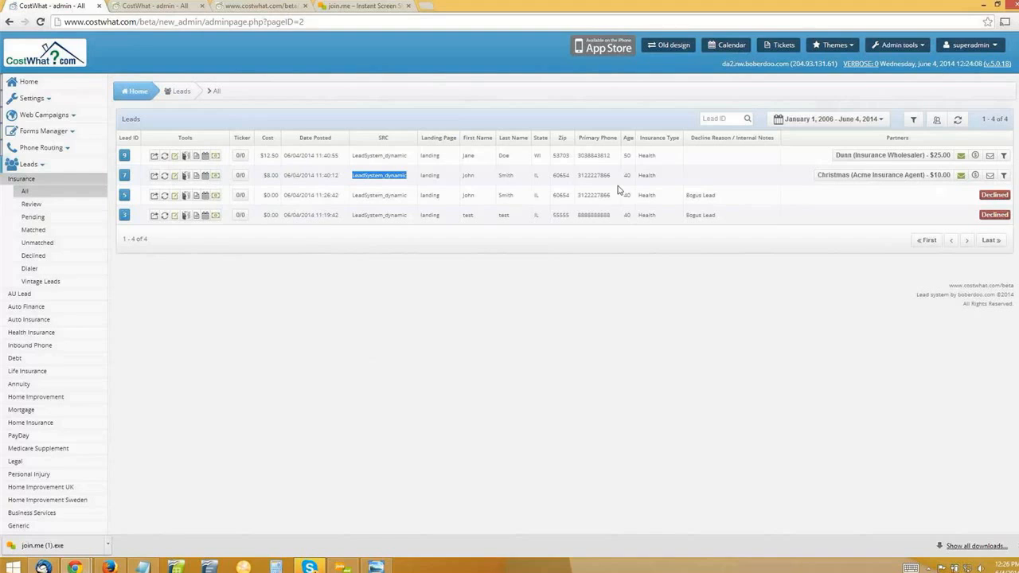
pyautogui.click(196, 176)
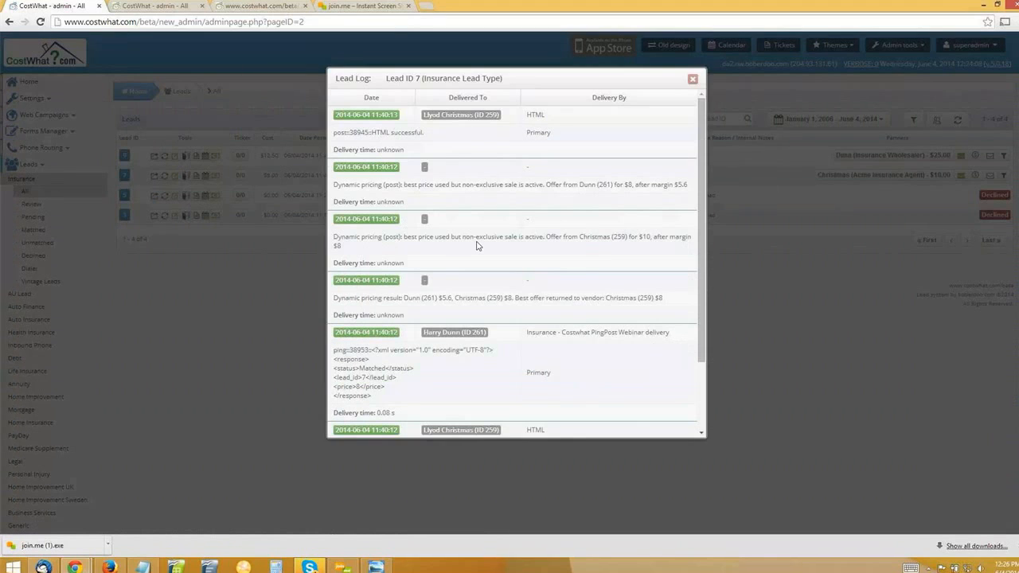
pyautogui.scroll(-2, 478, 245)
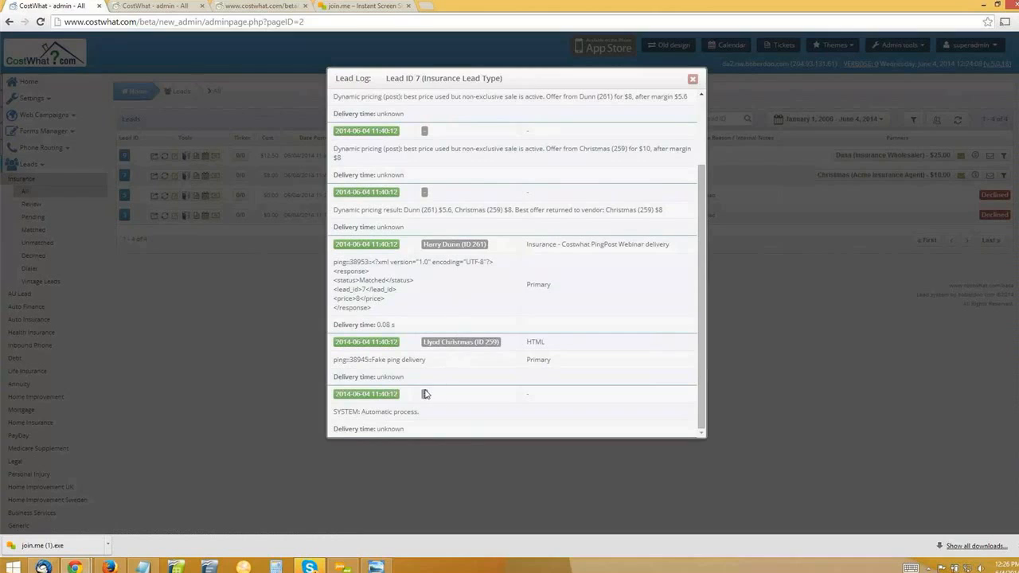
pyautogui.scroll(-3, 428, 394)
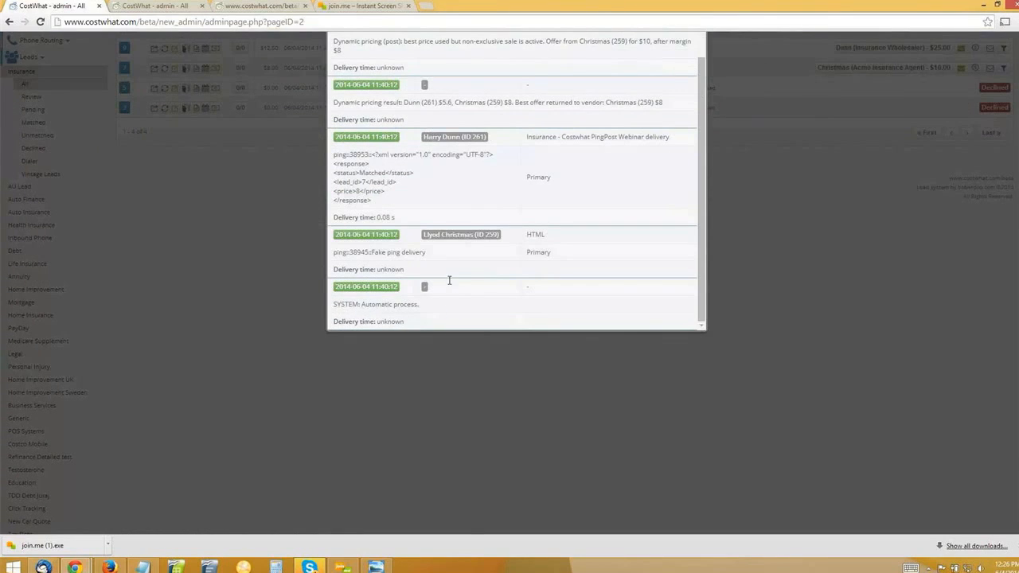
pyautogui.scroll(5, 449, 280)
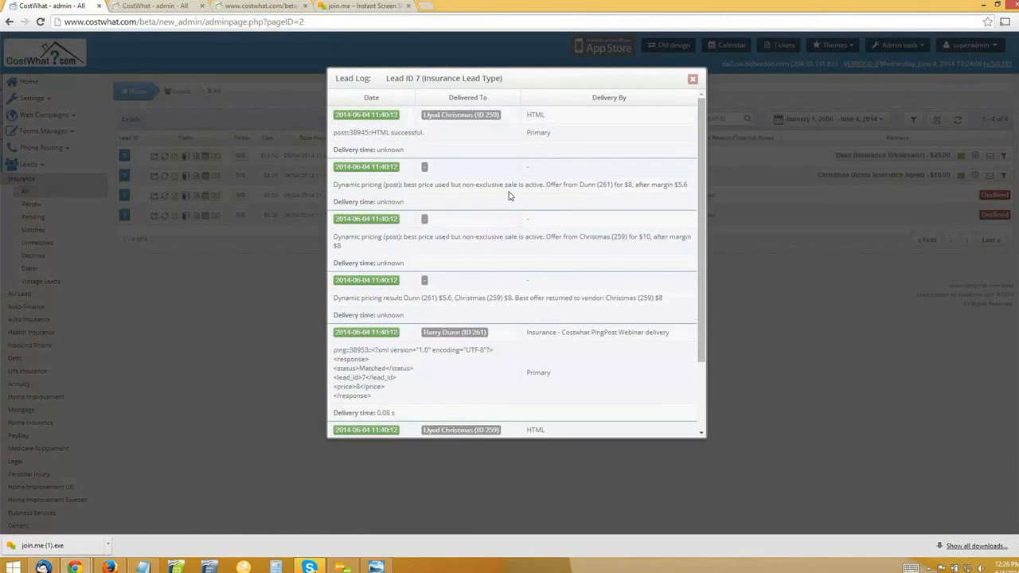
# Examine the fake ping delivery in the Lead Log of lead 7, including its partner and HTML delivery type.
pyautogui.scroll(-1, 544, 175)
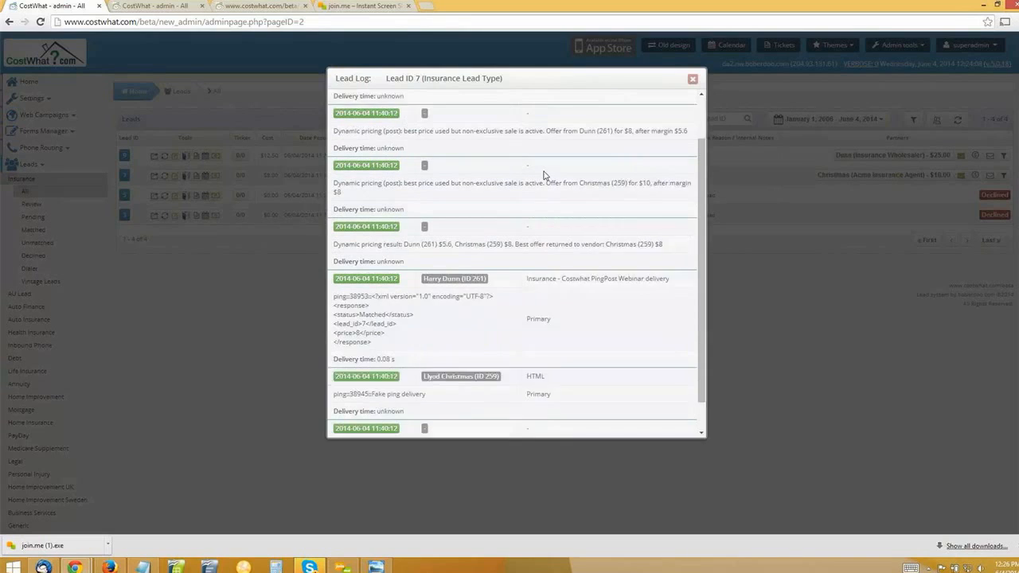
pyautogui.scroll(-1, 544, 175)
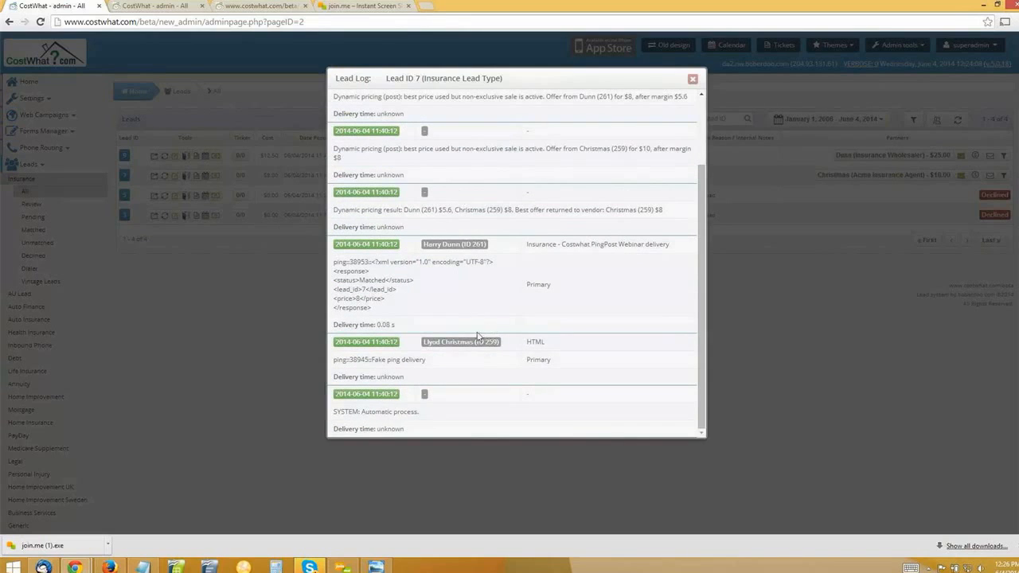
pyautogui.scroll(-2, 374, 296)
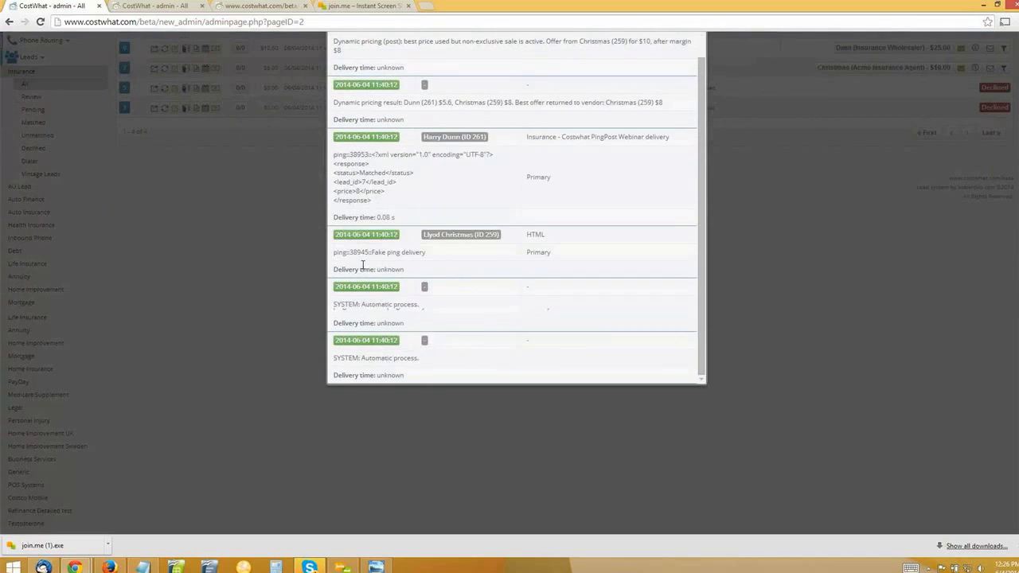
pyautogui.moveTo(416, 255); pyautogui.dragTo(503, 239)
pyautogui.click(416, 254)
pyautogui.click(491, 236)
pyautogui.doubleClick(490, 235)
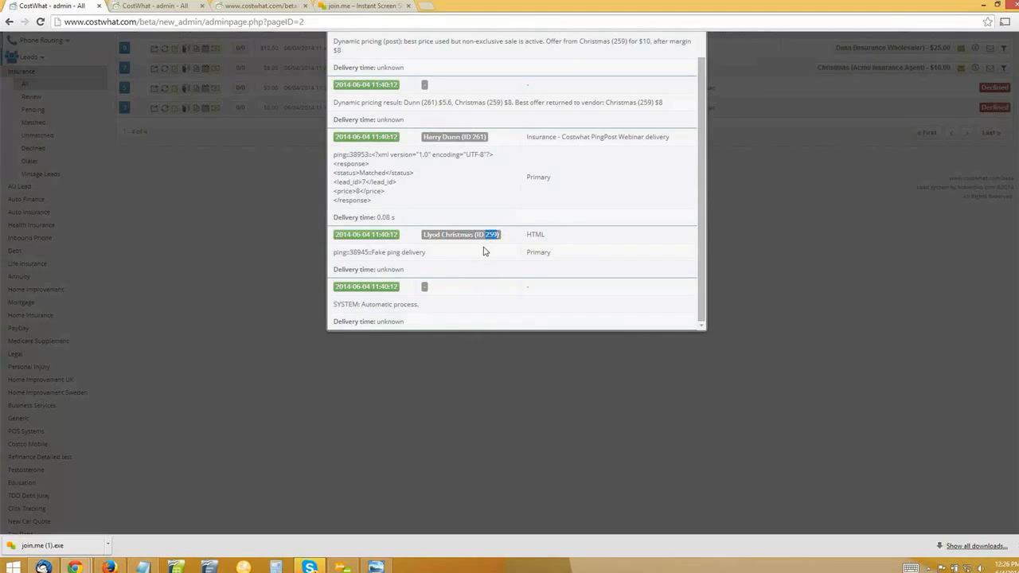
pyautogui.click(483, 251)
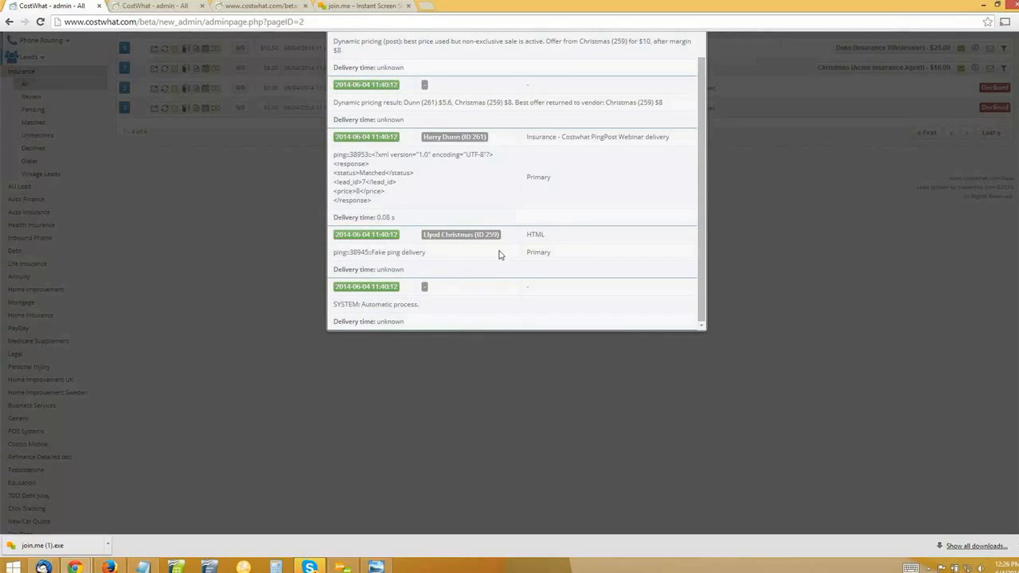
pyautogui.doubleClick(536, 234)
pyautogui.moveTo(372, 252); pyautogui.dragTo(432, 258)
pyautogui.click(431, 257)
# Examine the Costwhat PingPost Webinar ping delivery in lead 7's log, including the partner and the price in its response.
pyautogui.scroll(1, 430, 258)
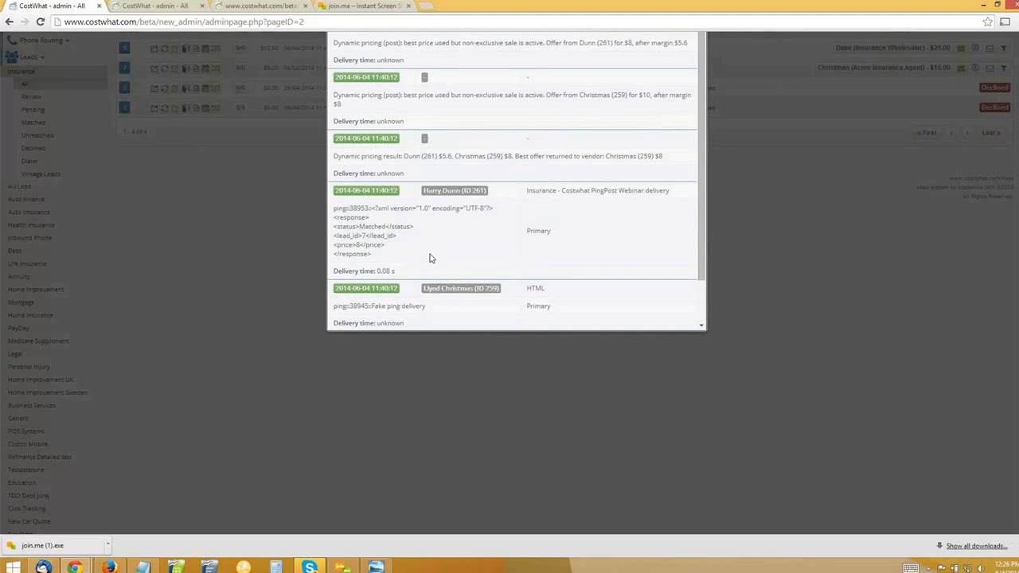
pyautogui.scroll(1, 430, 258)
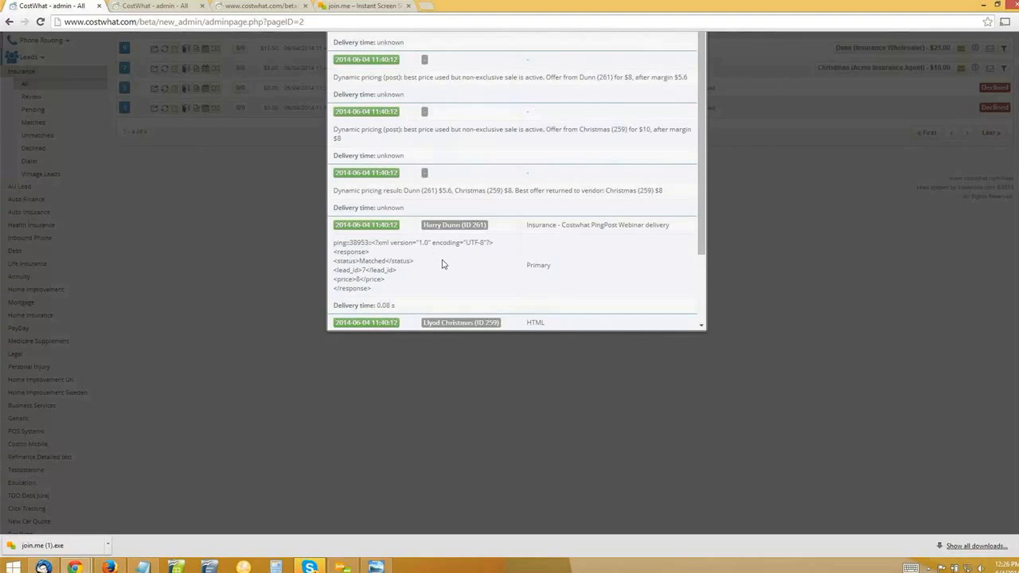
pyautogui.scroll(1, 444, 264)
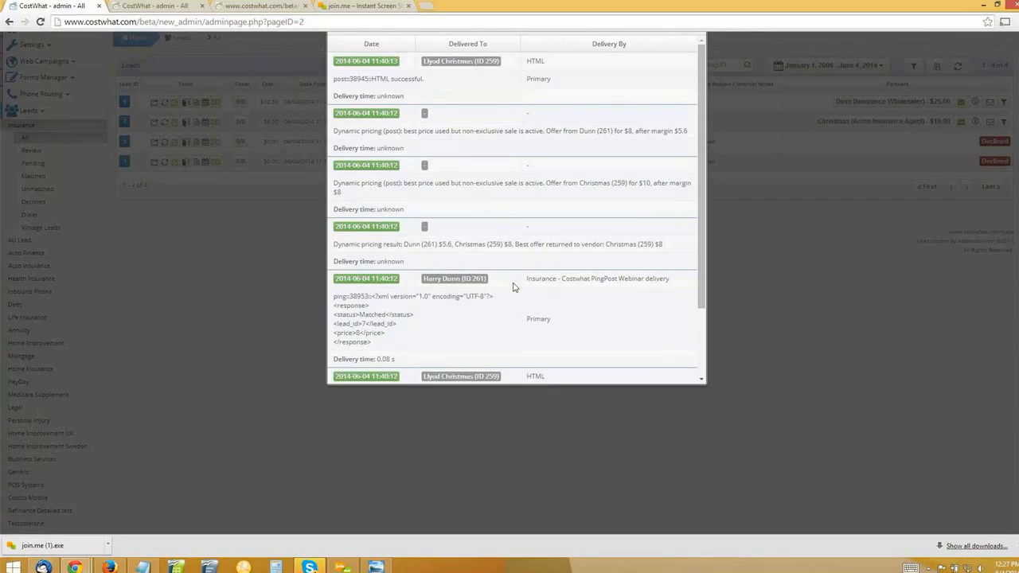
pyautogui.moveTo(456, 280); pyautogui.dragTo(494, 282)
pyautogui.click(492, 288)
pyautogui.moveTo(526, 280); pyautogui.dragTo(635, 279)
pyautogui.click(682, 289)
pyautogui.doubleClick(358, 333)
pyautogui.scroll(-3, 406, 318)
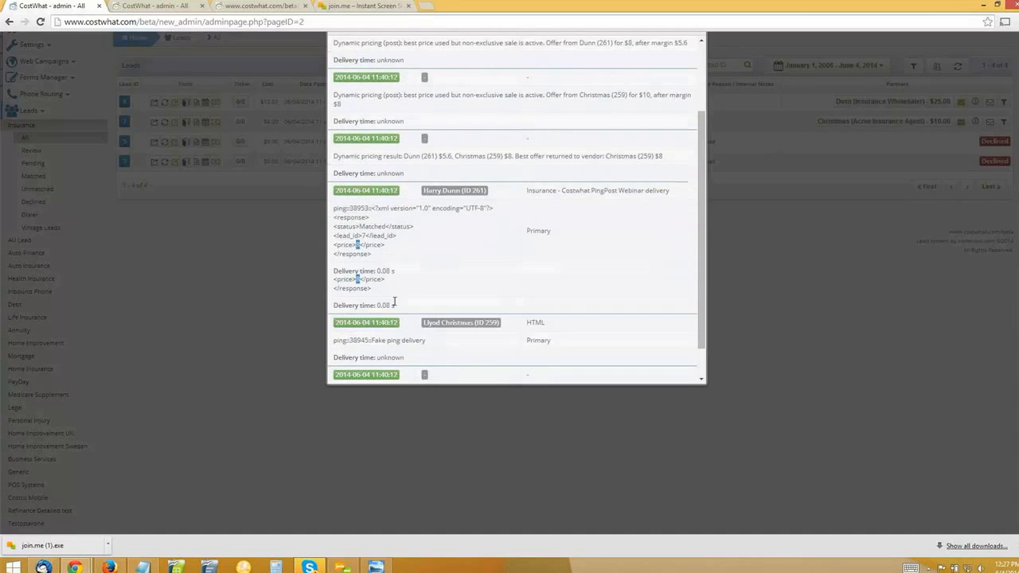
# Compare lead 7's dynamic pricing result with its ping deliveries and examine the best offer returned to the vendor.
pyautogui.scroll(3, 430, 247)
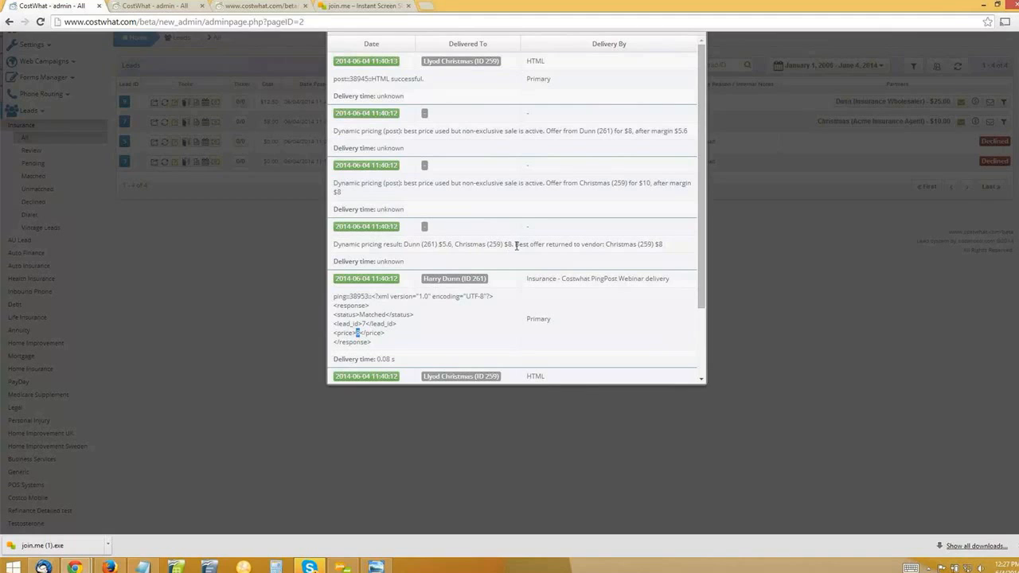
pyautogui.moveTo(516, 246); pyautogui.dragTo(560, 245)
pyautogui.click(660, 244)
pyautogui.scroll(-2, 439, 345)
pyautogui.moveTo(350, 306); pyautogui.dragTo(528, 296)
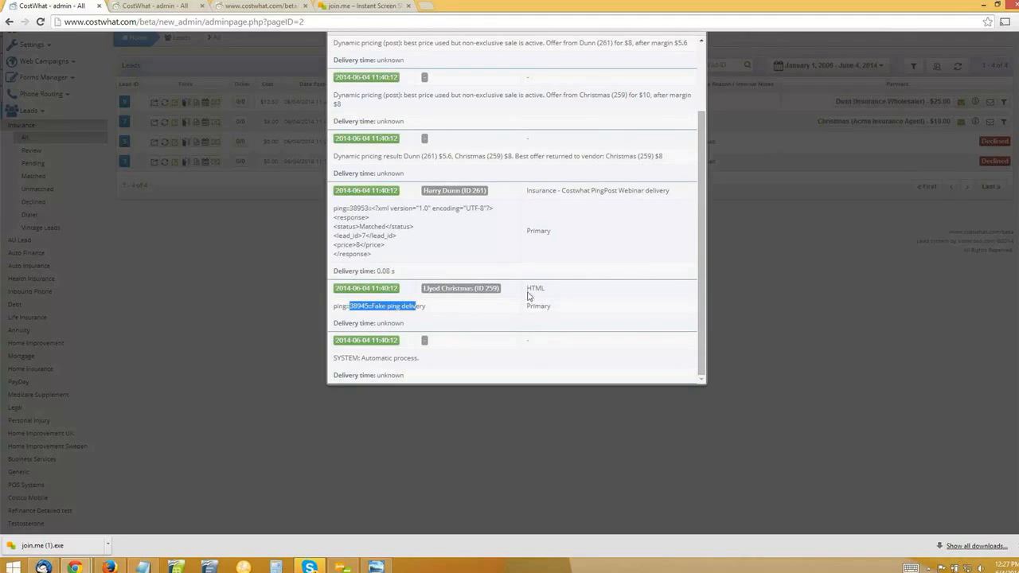
pyautogui.click(625, 240)
pyautogui.scroll(1, 629, 234)
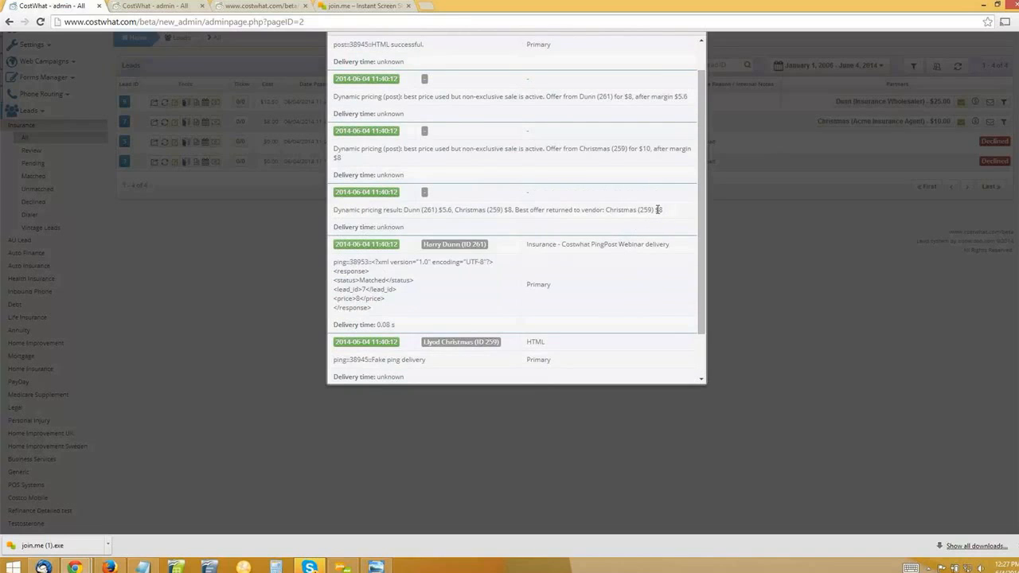
pyautogui.doubleClick(658, 210)
pyautogui.moveTo(516, 211); pyautogui.dragTo(679, 214)
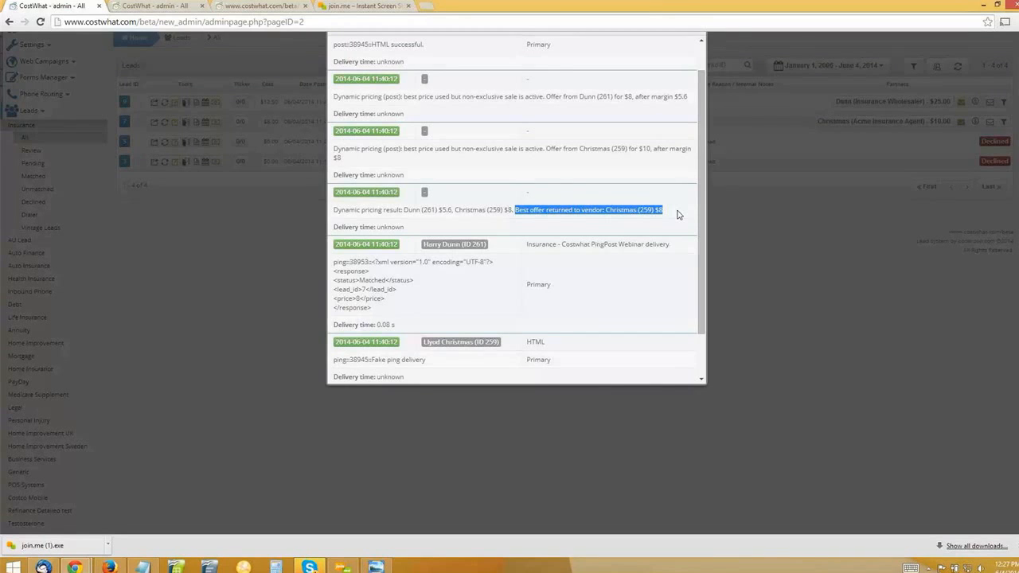
# Examine the dynamic pricing post entries of lead 7, comparing each partner's offer with its price after margin.
pyautogui.scroll(1, 545, 211)
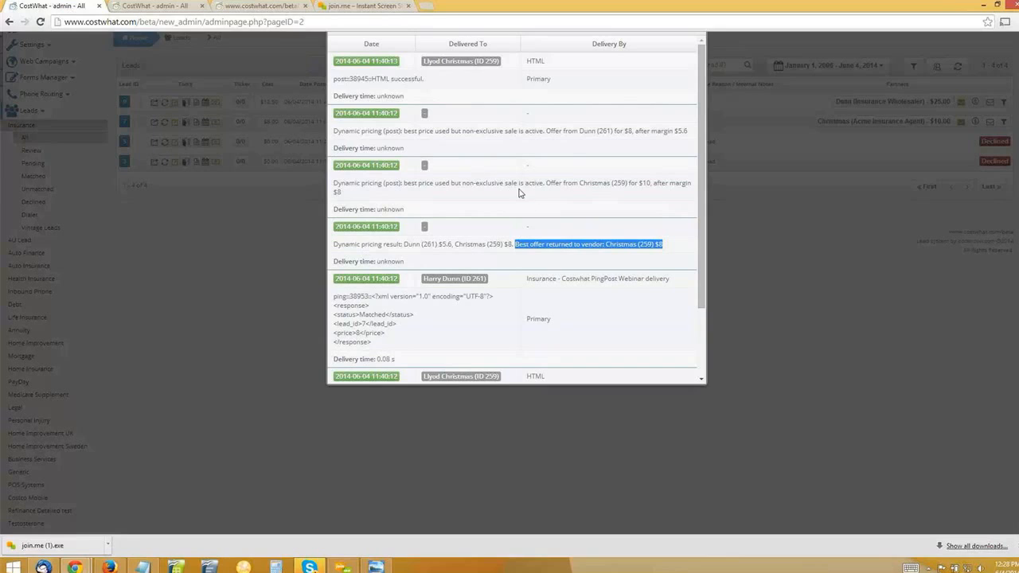
pyautogui.moveTo(555, 184); pyautogui.dragTo(652, 184)
pyautogui.click(591, 184)
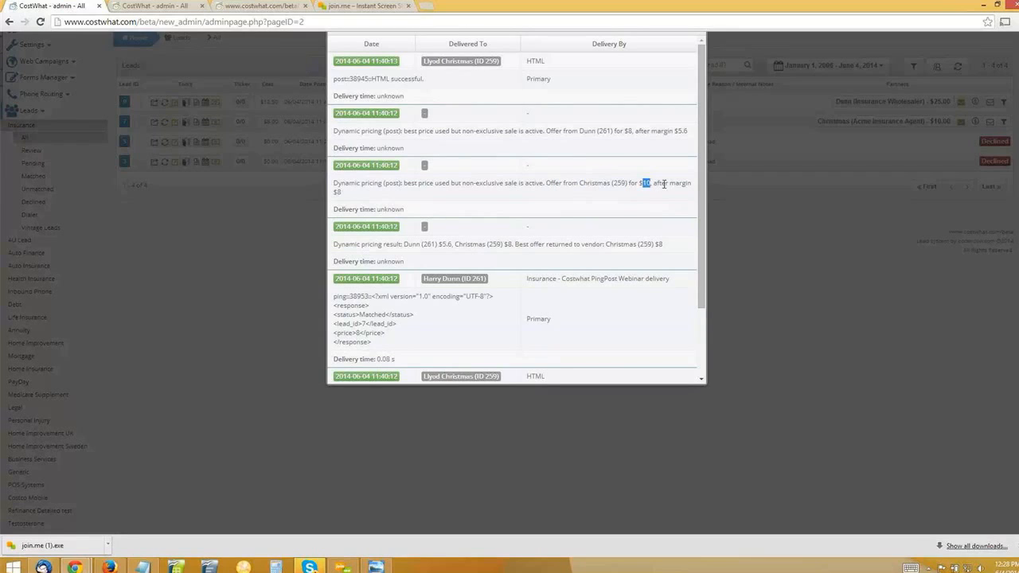
pyautogui.click(542, 136)
# Review lead 7's ping and post deliveries, and close its Lead Log.
pyautogui.scroll(1, 506, 240)
pyautogui.scroll(-1, 525, 263)
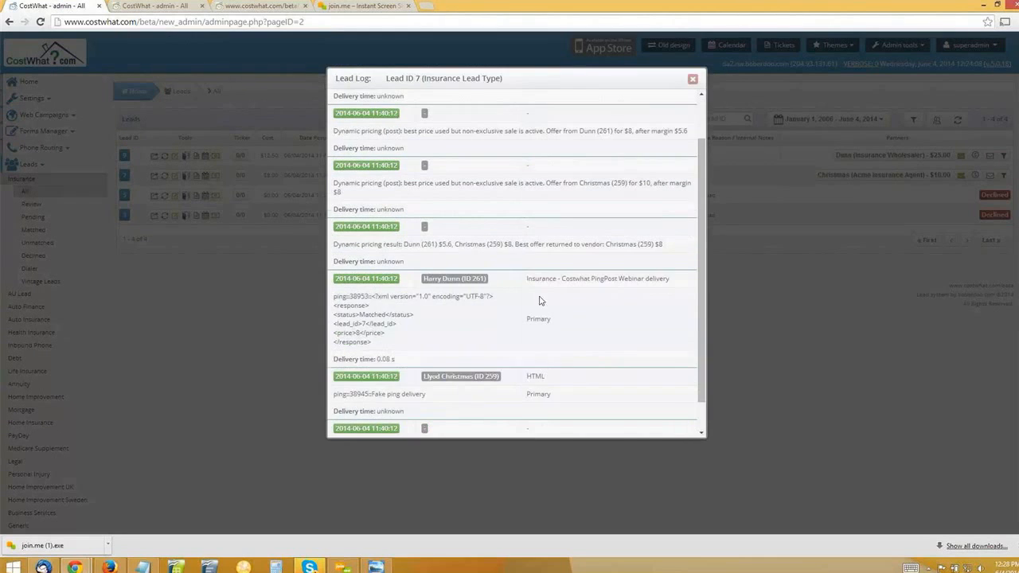
pyautogui.scroll(-1, 517, 406)
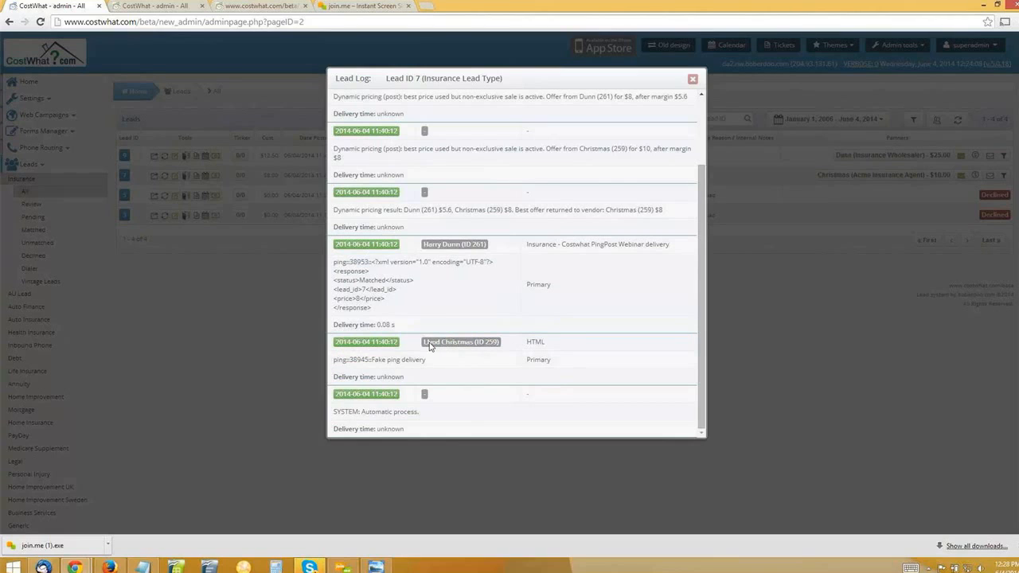
pyautogui.scroll(2, 435, 312)
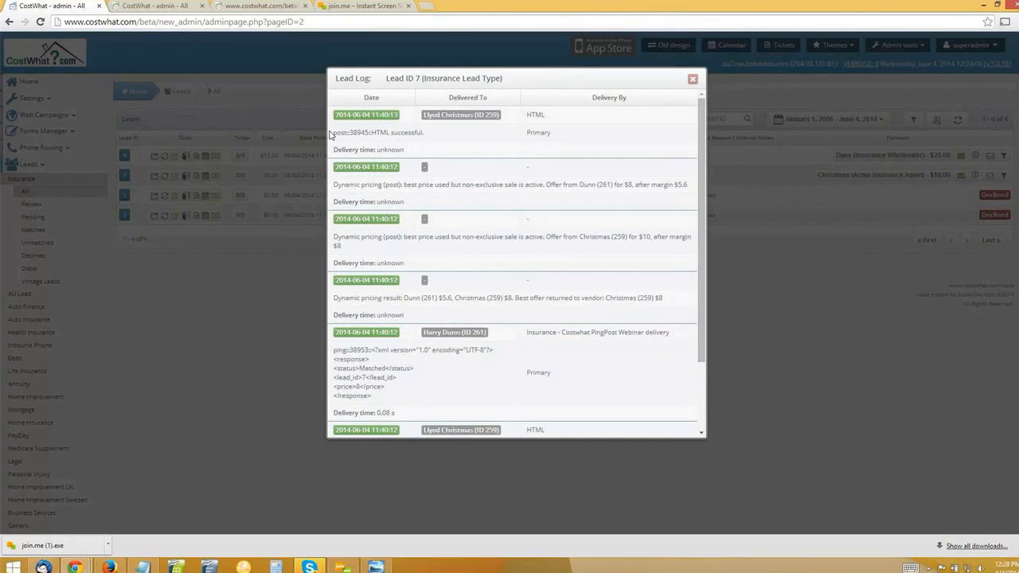
pyautogui.moveTo(332, 134); pyautogui.dragTo(511, 124)
pyautogui.click(317, 137)
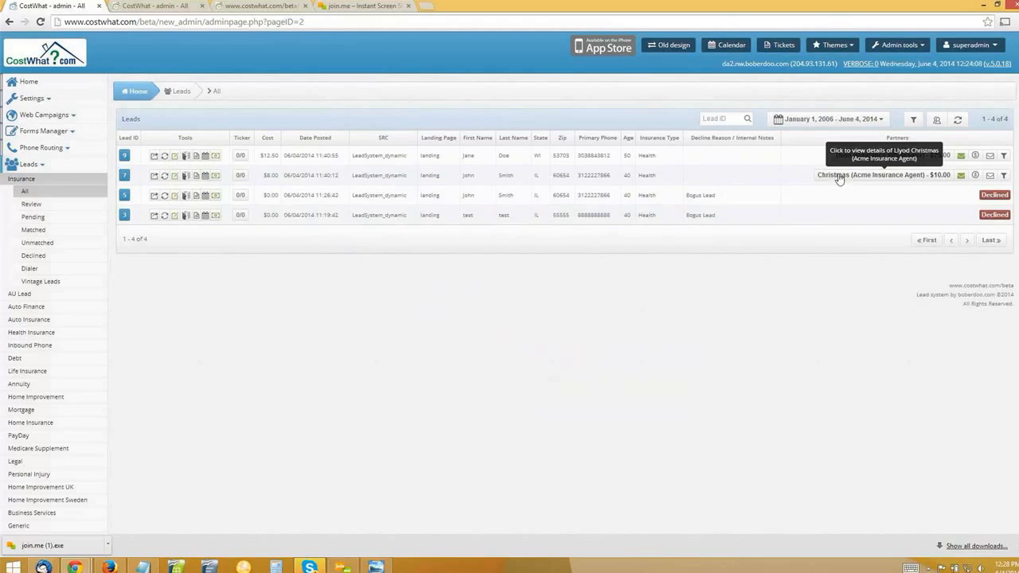
# Check the cost of lead 7 in the leads list and open the Lead Log of lead 9.
pyautogui.doubleClick(276, 175)
pyautogui.click(291, 294)
pyautogui.click(197, 157)
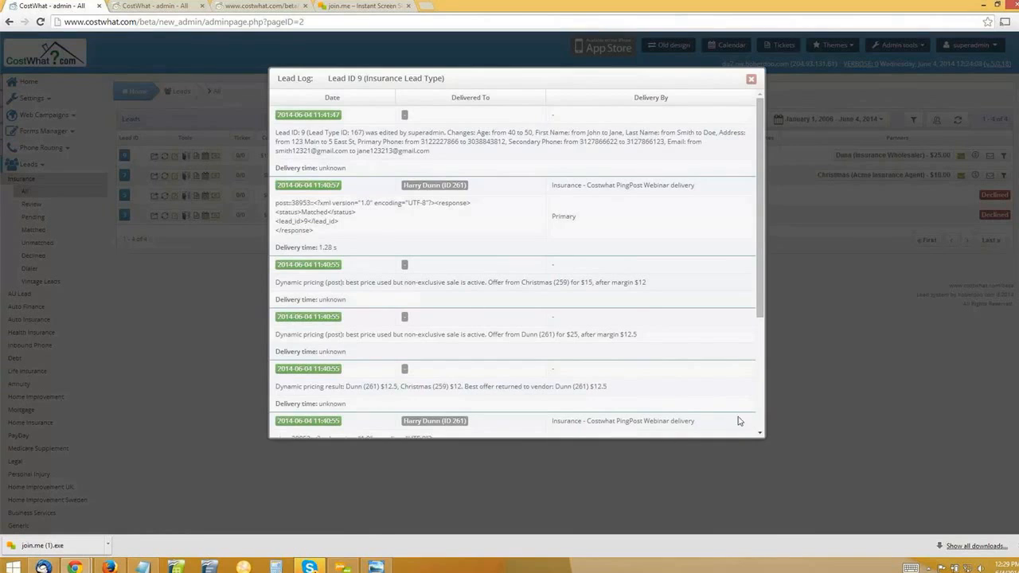
# Examine the ping deliveries in lead 9's log, including the status and price in the Costwhat PingPost Webinar response.
pyautogui.scroll(-5, 658, 332)
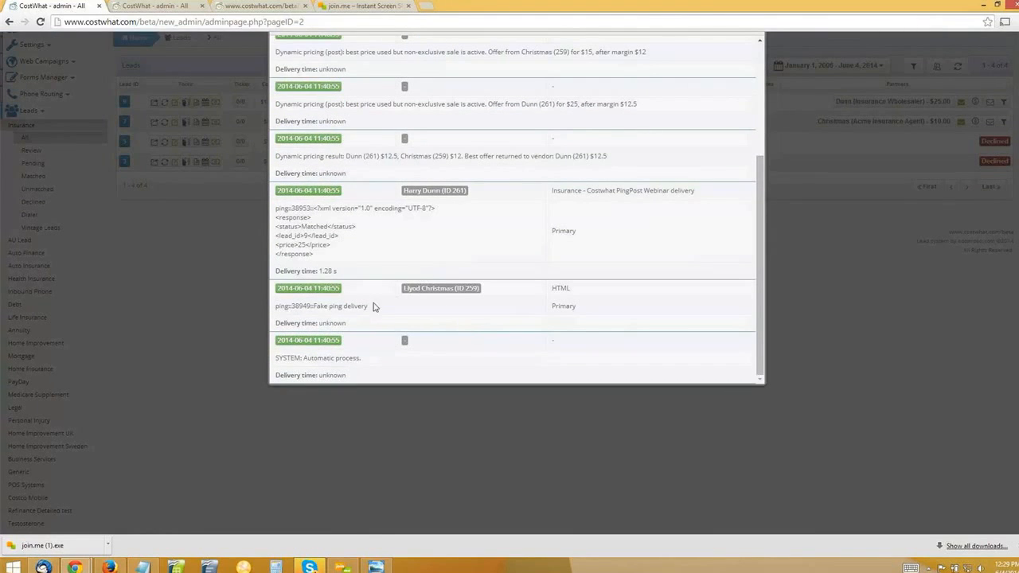
pyautogui.scroll(1, 403, 358)
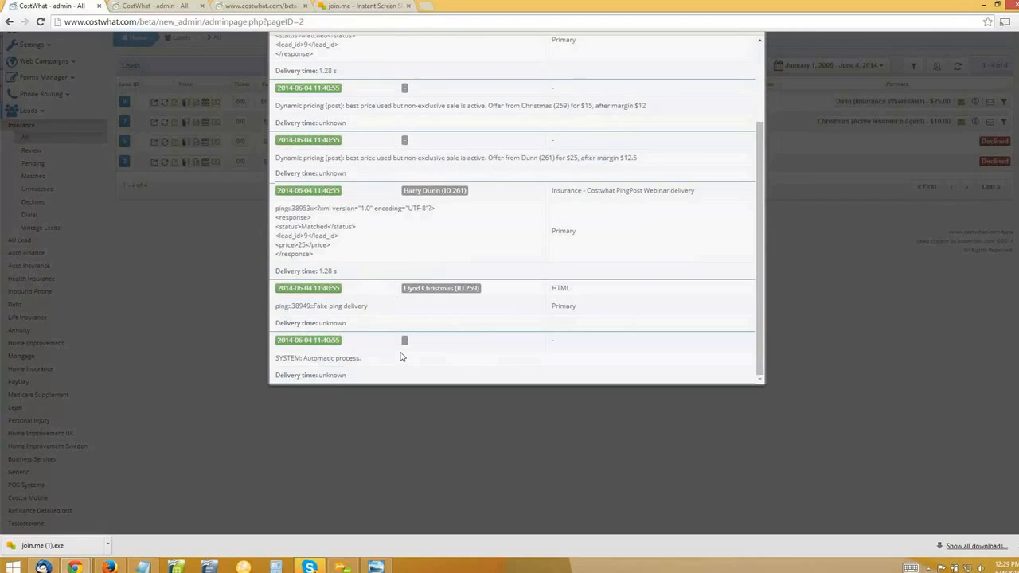
pyautogui.moveTo(460, 252); pyautogui.dragTo(467, 255)
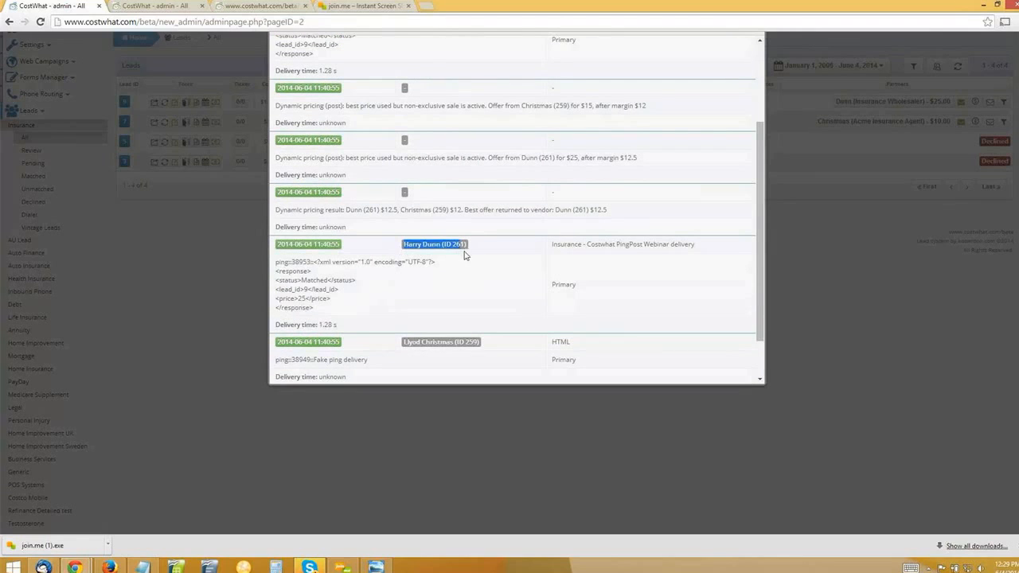
pyautogui.click(467, 254)
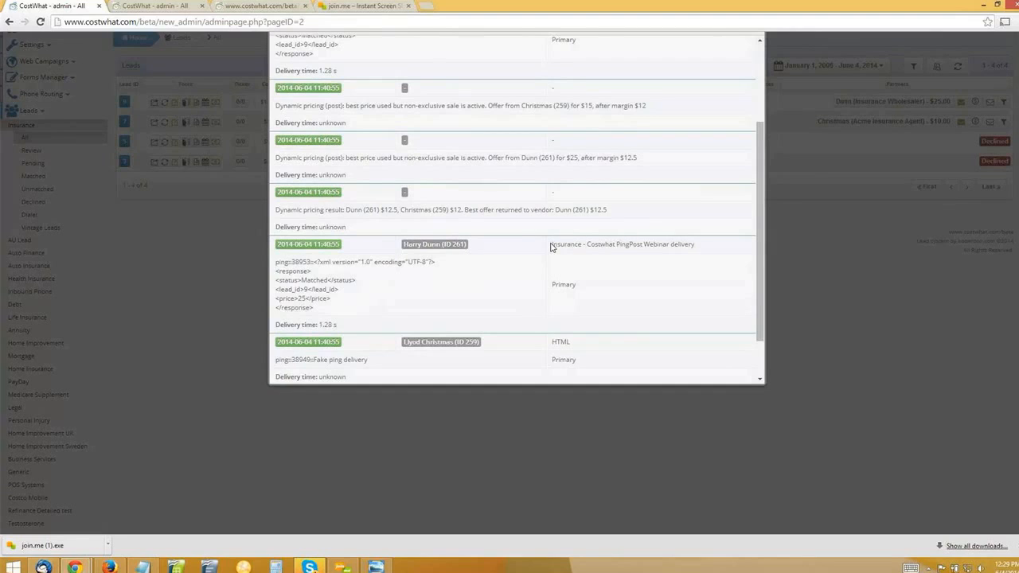
pyautogui.doubleClick(306, 280)
pyautogui.doubleClick(302, 299)
pyautogui.click(287, 209)
# Examine both partners' offers and their after-margin prices in lead 9's dynamic pricing post entries.
pyautogui.moveTo(516, 158); pyautogui.dragTo(586, 158)
pyautogui.click(603, 158)
pyautogui.moveTo(621, 158); pyautogui.dragTo(638, 157)
pyautogui.click(628, 157)
pyautogui.moveTo(544, 106); pyautogui.dragTo(581, 106)
pyautogui.doubleClick(588, 105)
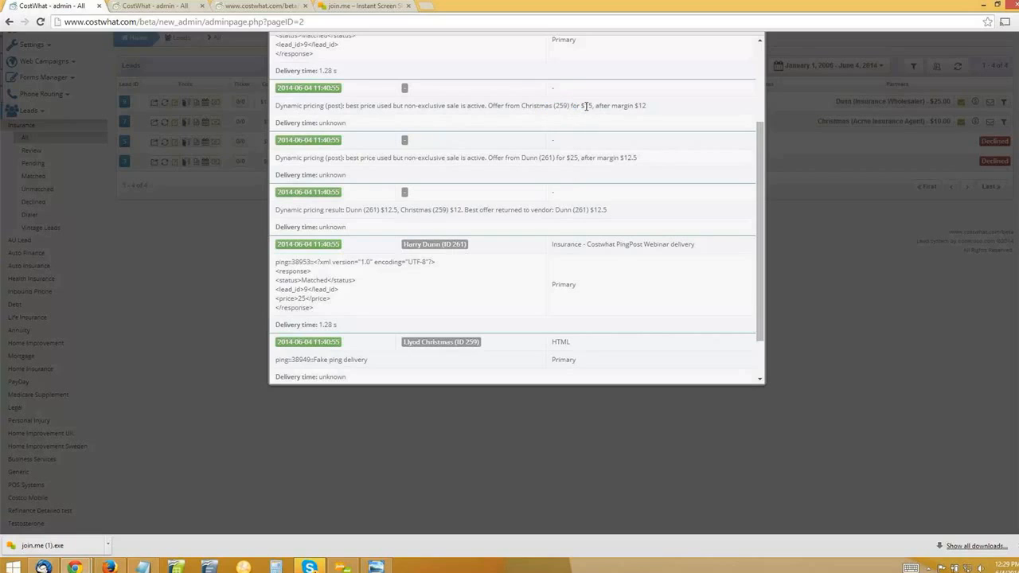
pyautogui.doubleClick(641, 106)
# Examine the response status of lead 9's post delivery, and close its Lead Log.
pyautogui.scroll(1, 620, 196)
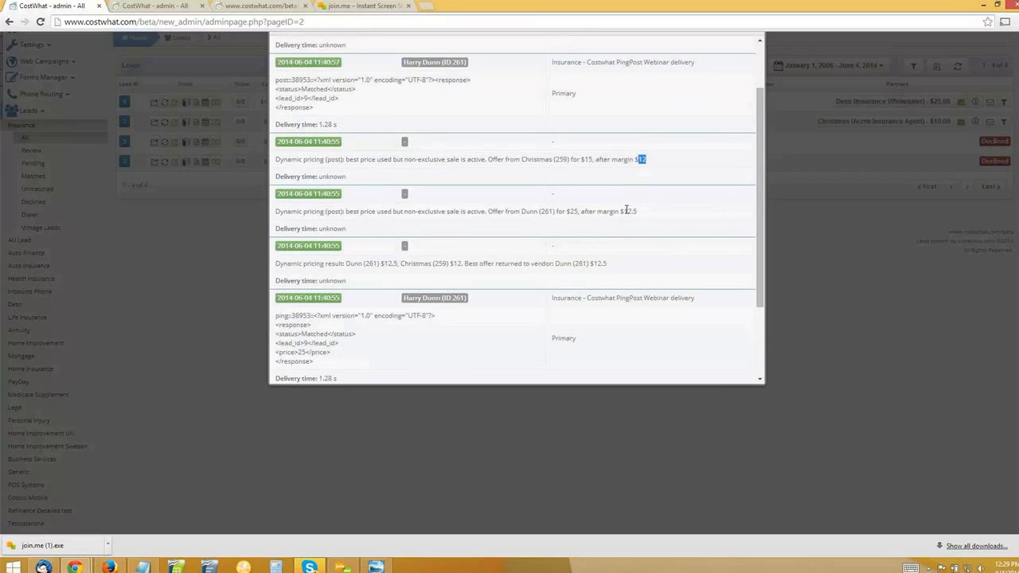
pyautogui.scroll(1, 389, 175)
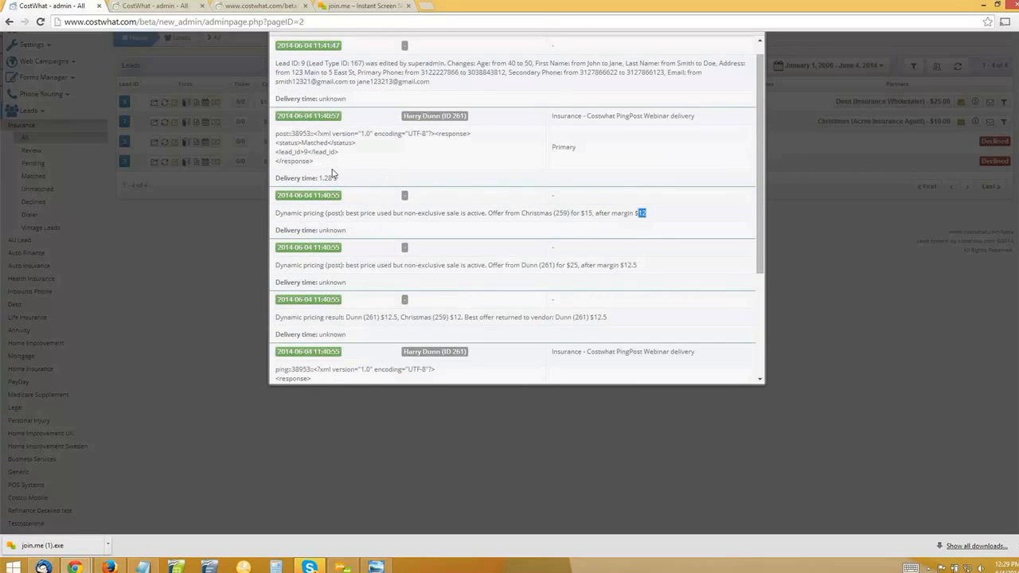
pyautogui.scroll(1, 538, 136)
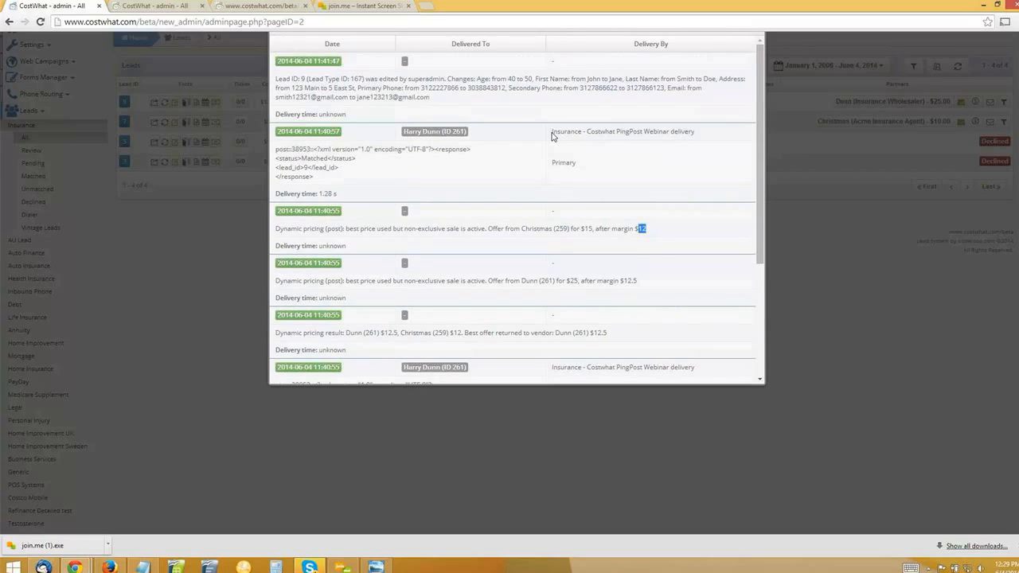
pyautogui.doubleClick(314, 159)
pyautogui.scroll(-1, 335, 175)
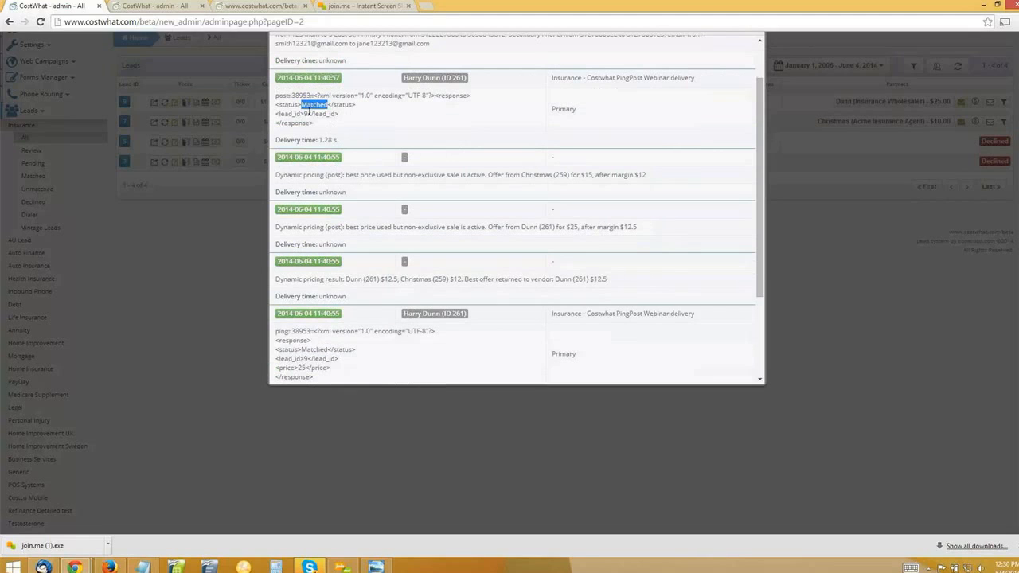
pyautogui.scroll(1, 783, 150)
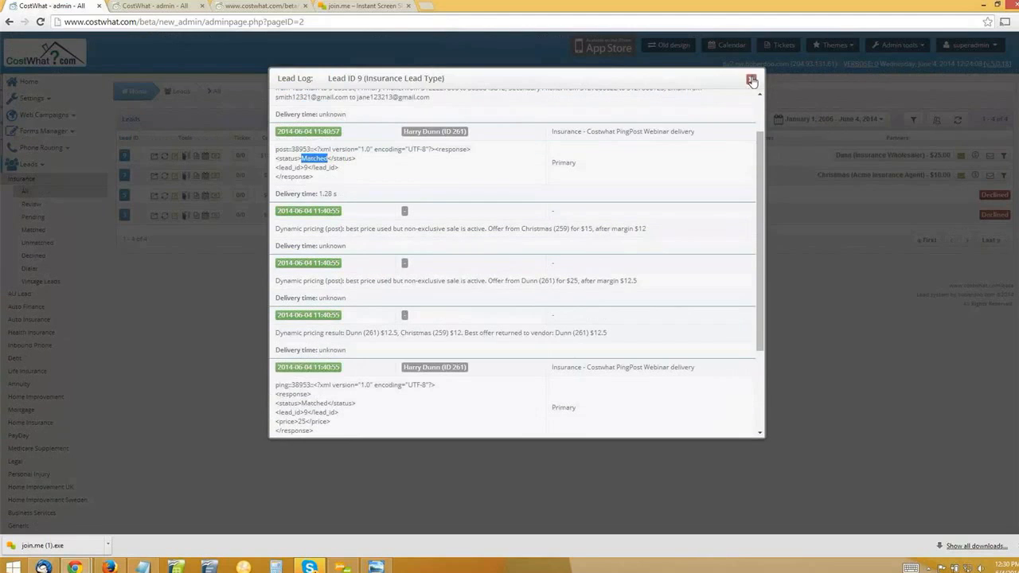
pyautogui.click(752, 80)
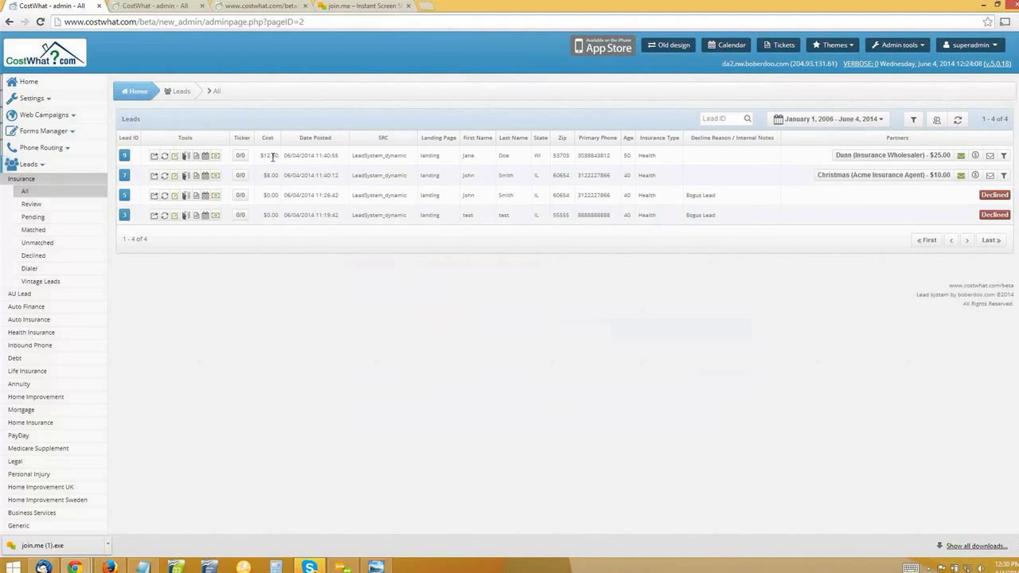
# Check the Insurance Type of lead 9 in the leads list.
pyautogui.doubleClick(648, 155)
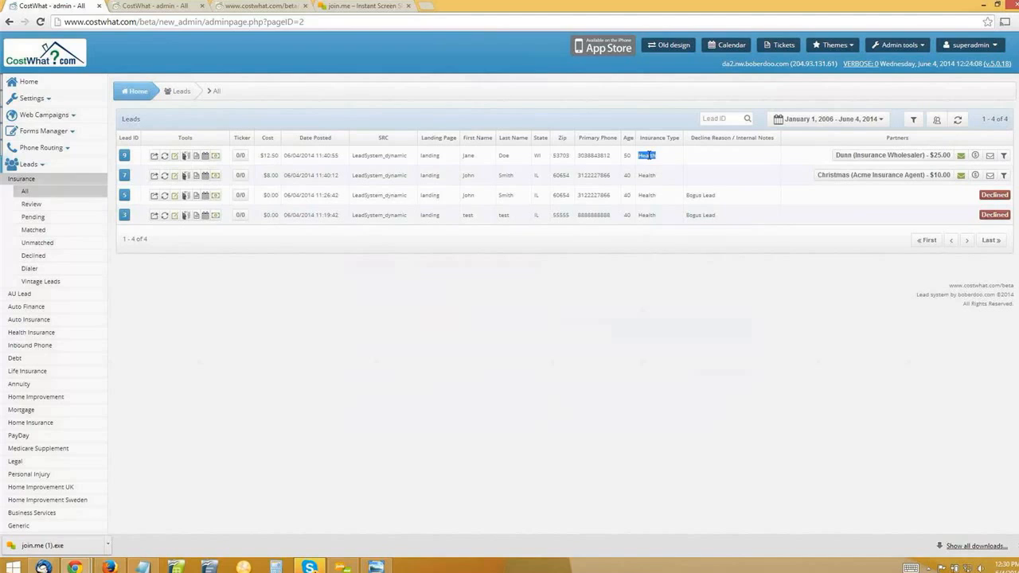